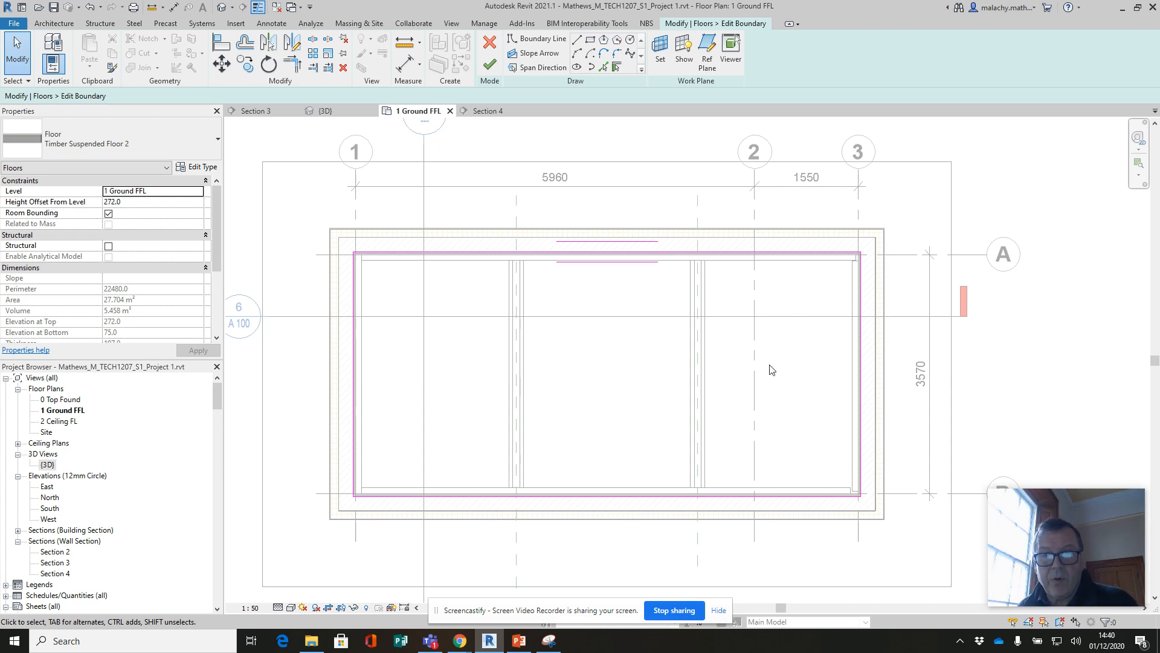
Step: Finish the timber floor's boundary sketch and clear the floor selection
left_click(490, 64)
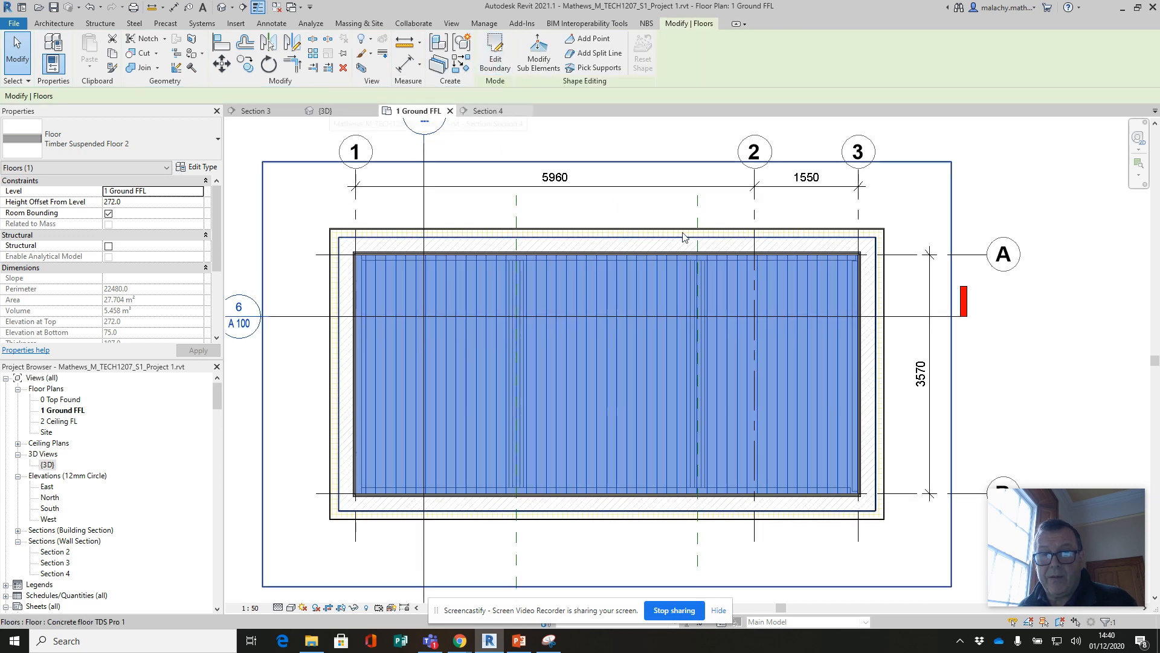
left_click(1059, 353)
scroll(1032, 368, "down", 2)
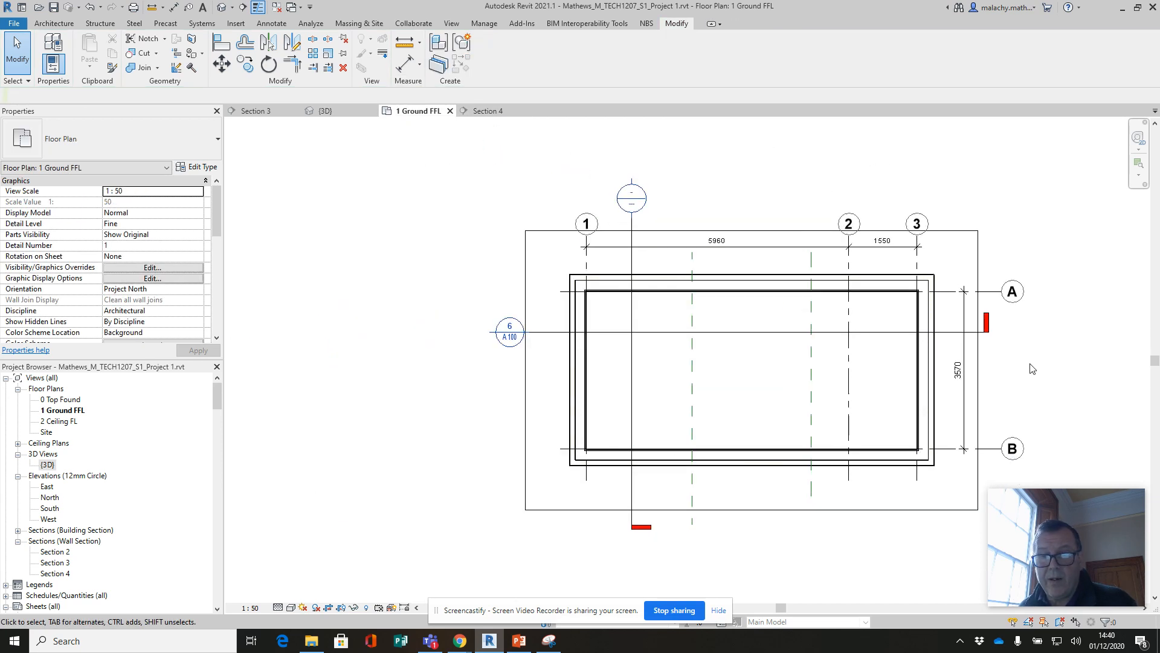
scroll(1031, 367, "down", 2)
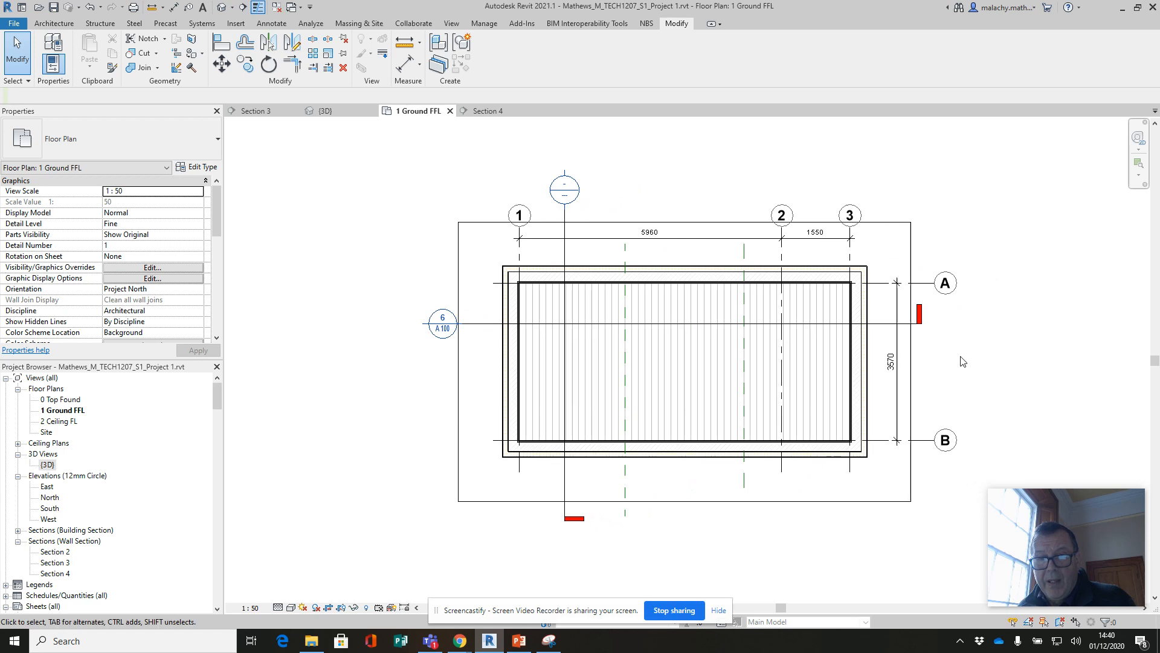
Step: Inspect the Timber Suspended Floor 2 layer structure and the graphics and transparency settings of its Wood - Flooring material
left_click(708, 396)
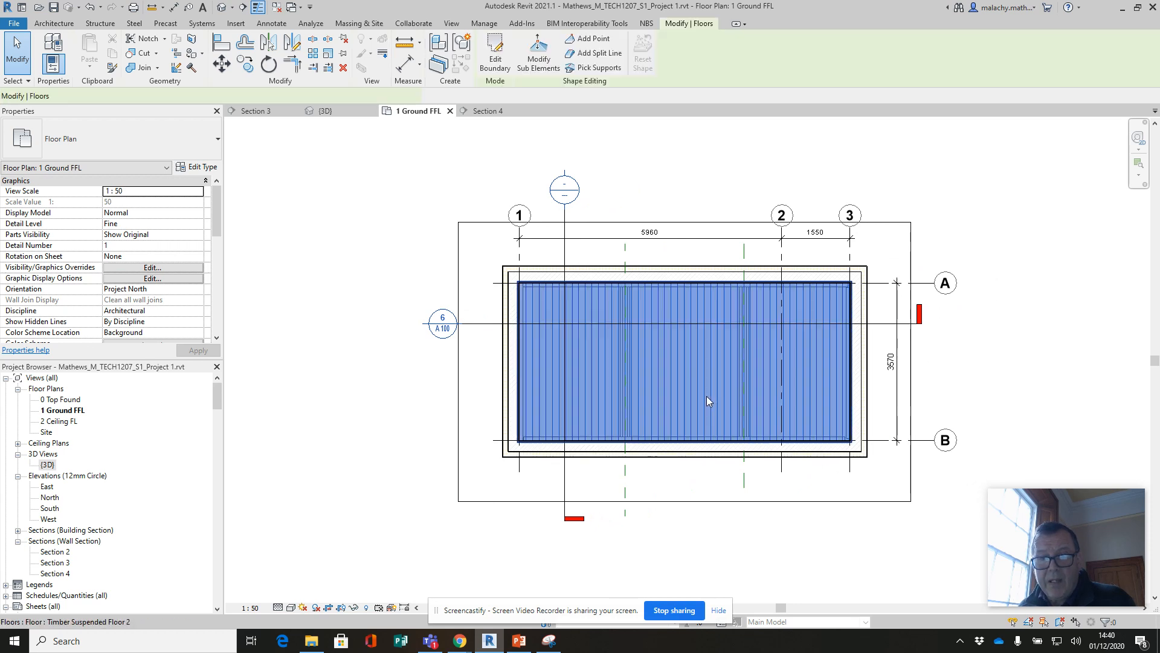
left_click(197, 167)
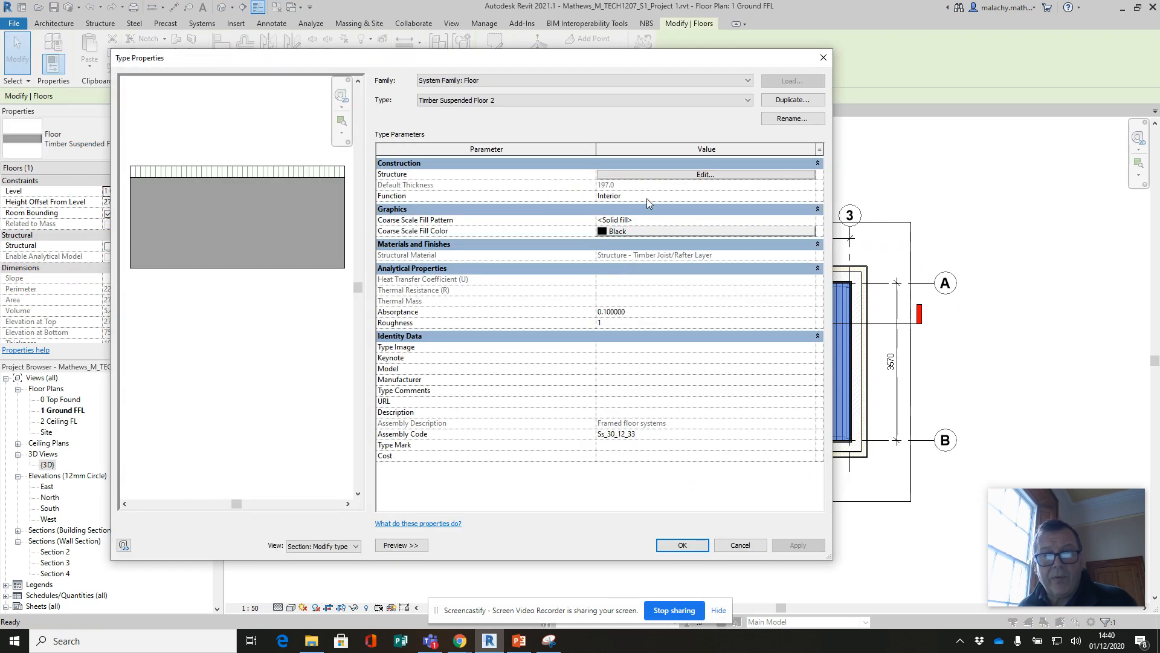
left_click(650, 174)
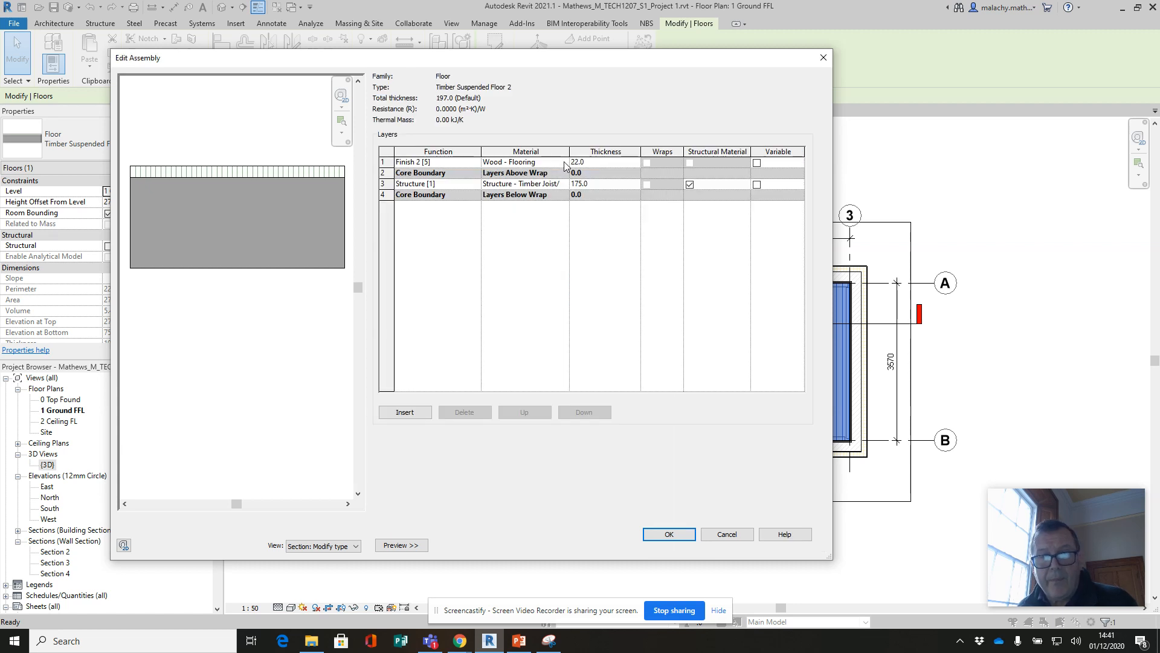
left_click(564, 162)
left_click(564, 162)
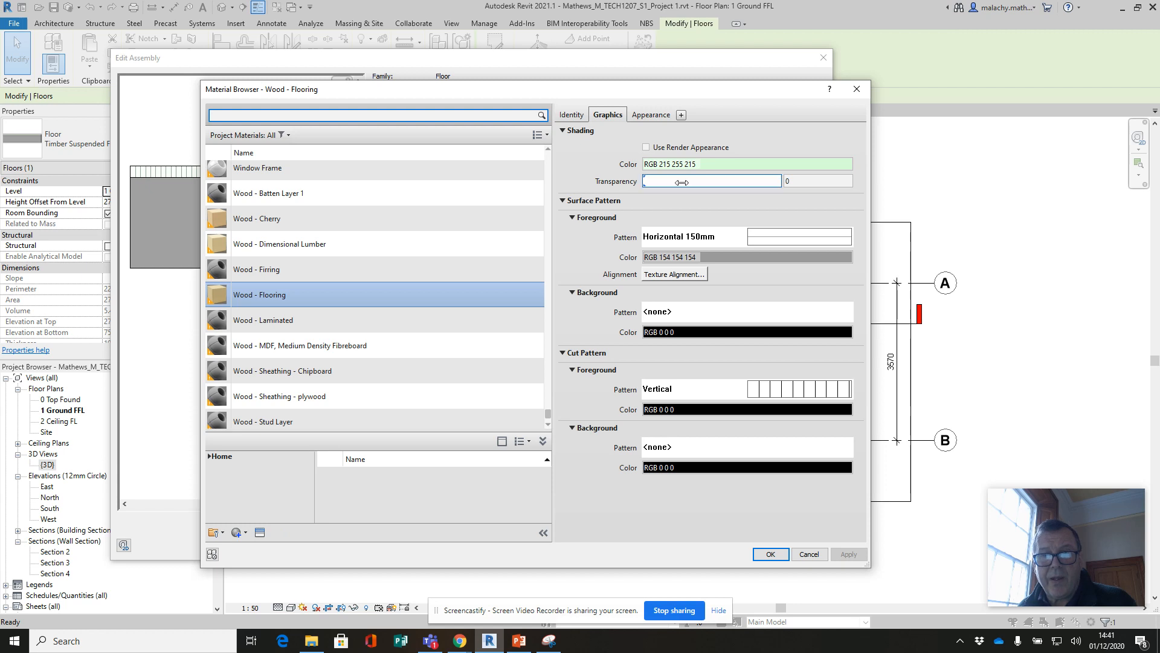
left_click(791, 182)
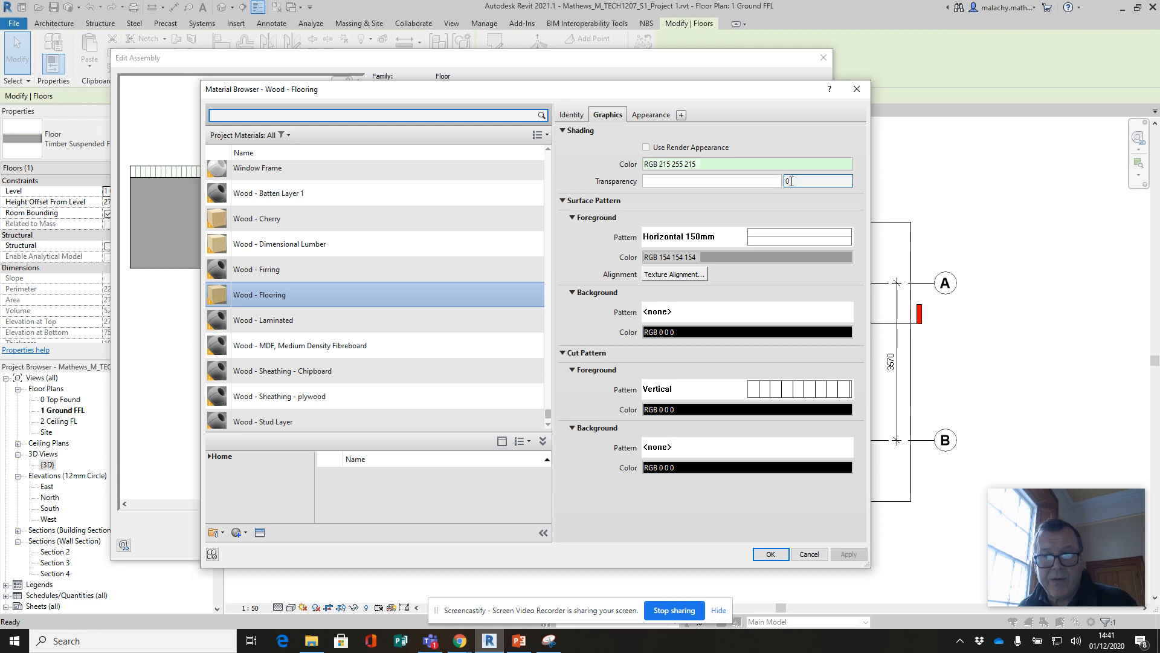
left_click(771, 555)
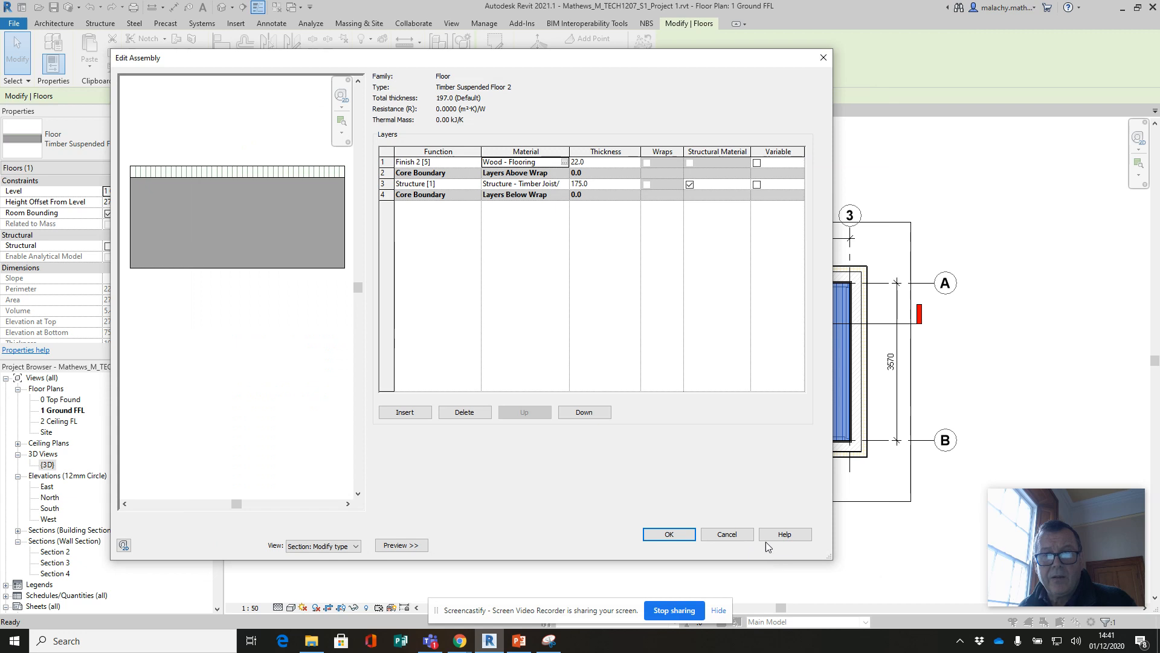
Step: Check the graphics and transparency of the Structure - Timber Joist/Rafter Layer material, and close the floor type settings
left_click(565, 183)
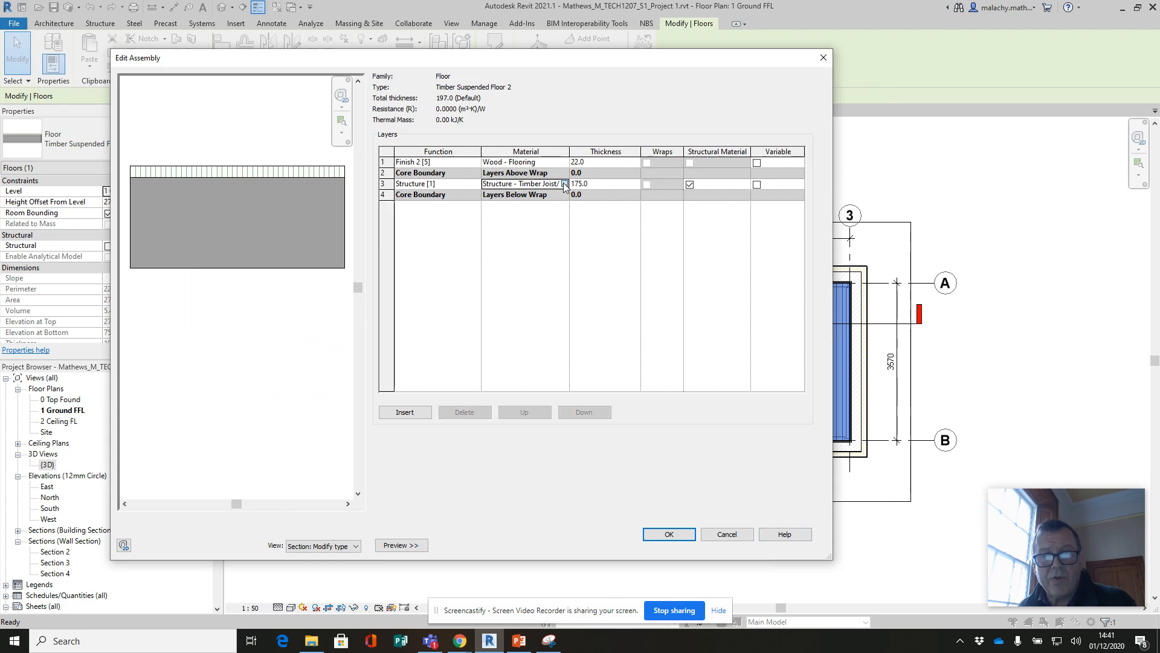
left_click(565, 183)
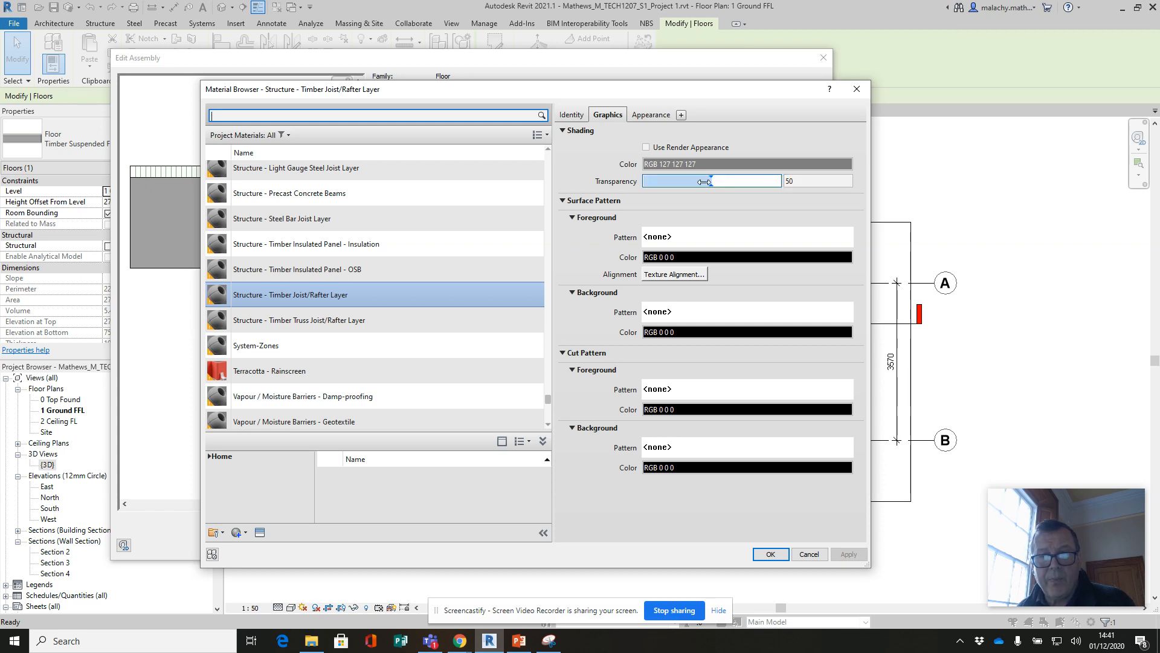
left_click(771, 555)
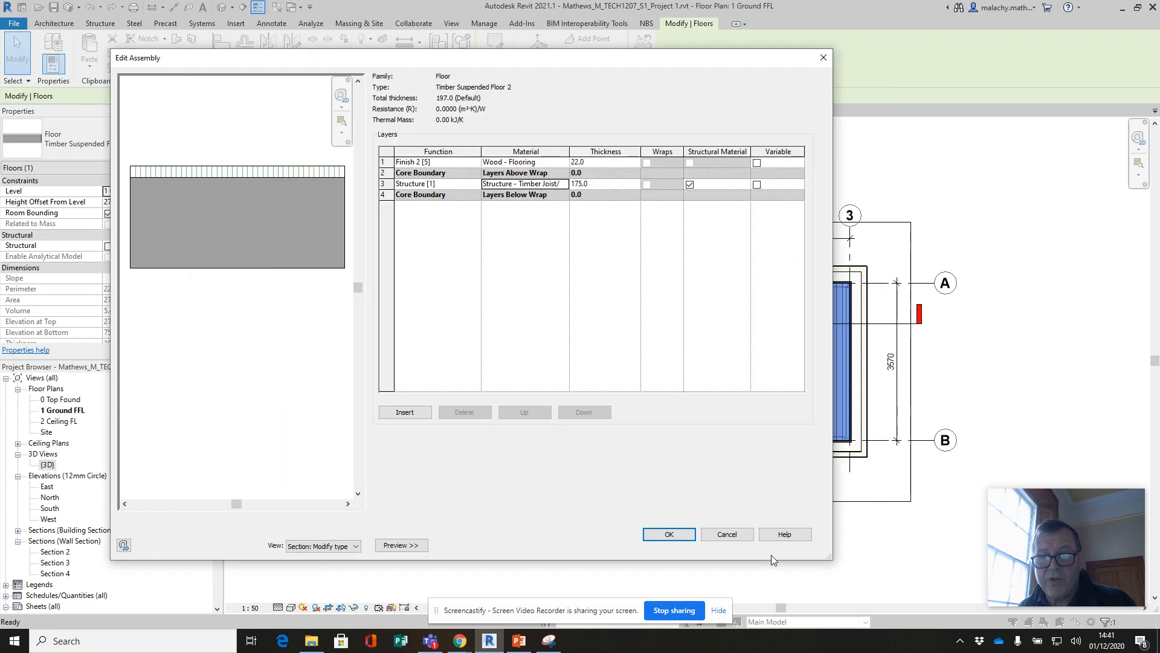
left_click(669, 534)
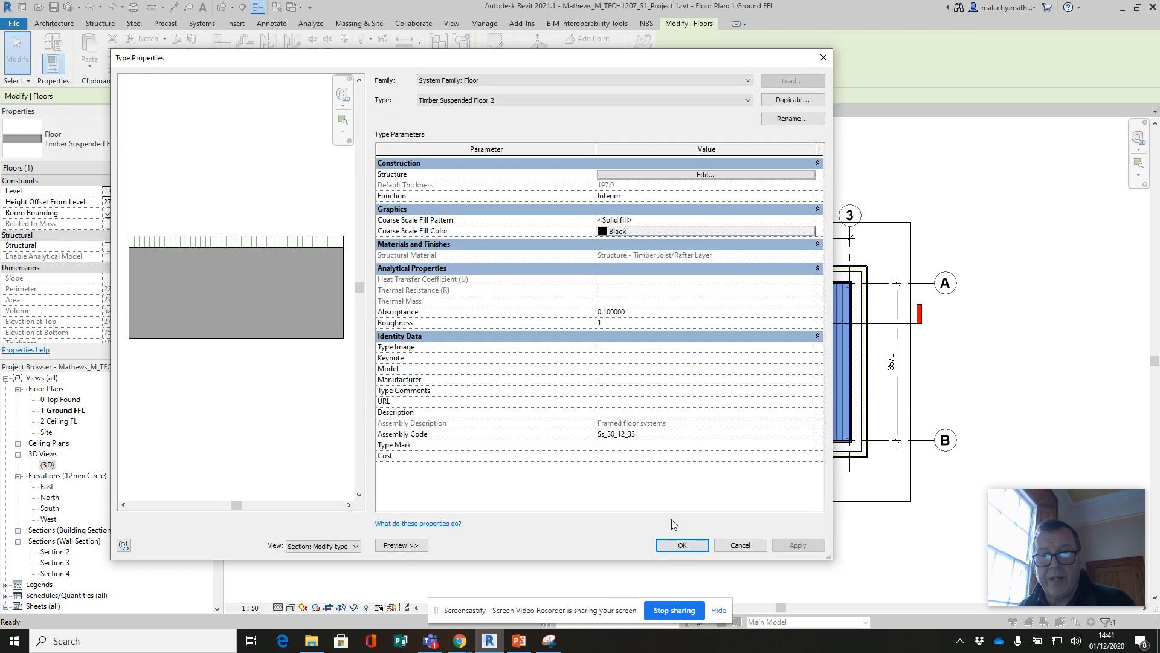
left_click(686, 549)
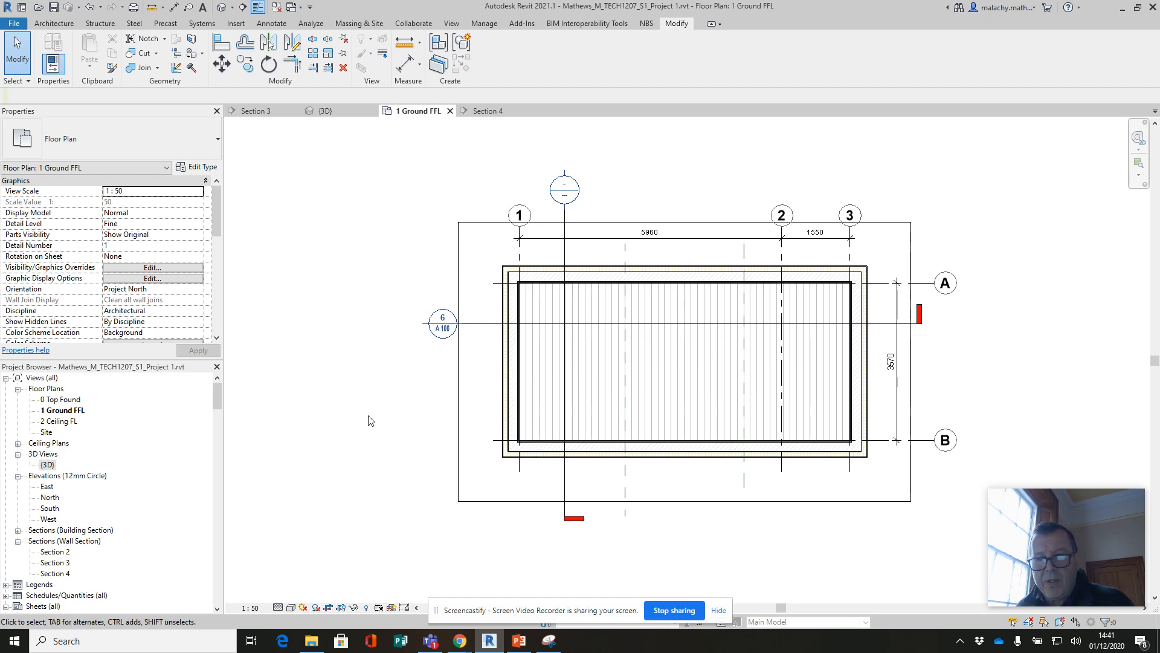
Step: Open the default {3D} view and duplicate it with detailing
double_click(47, 465)
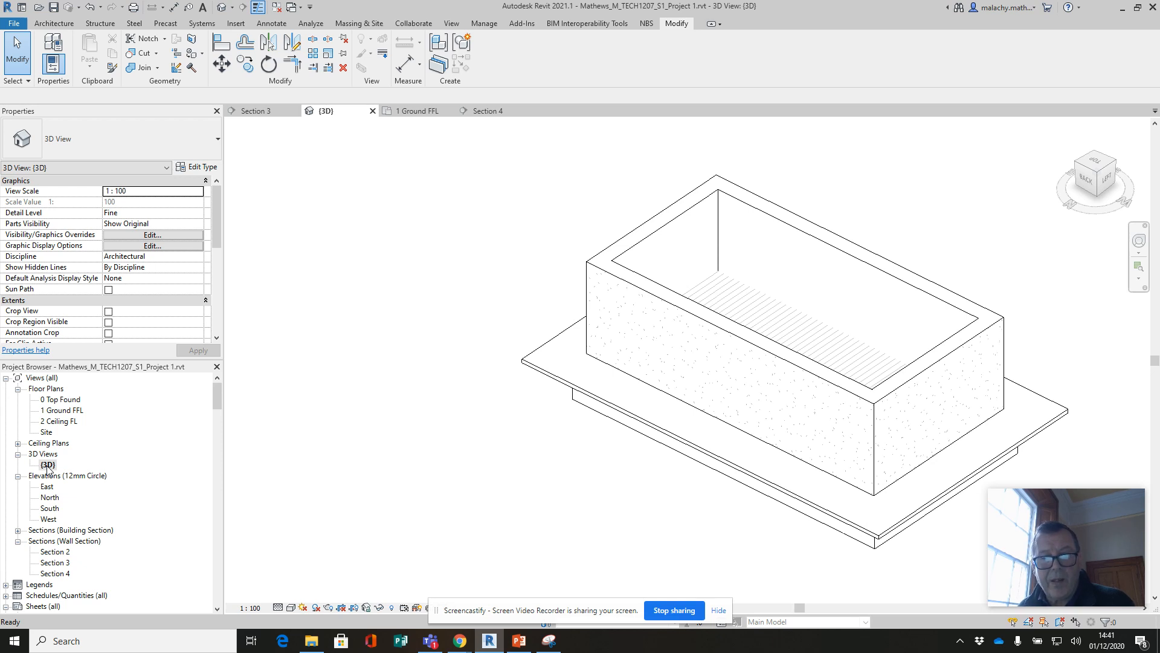
right_click(48, 465)
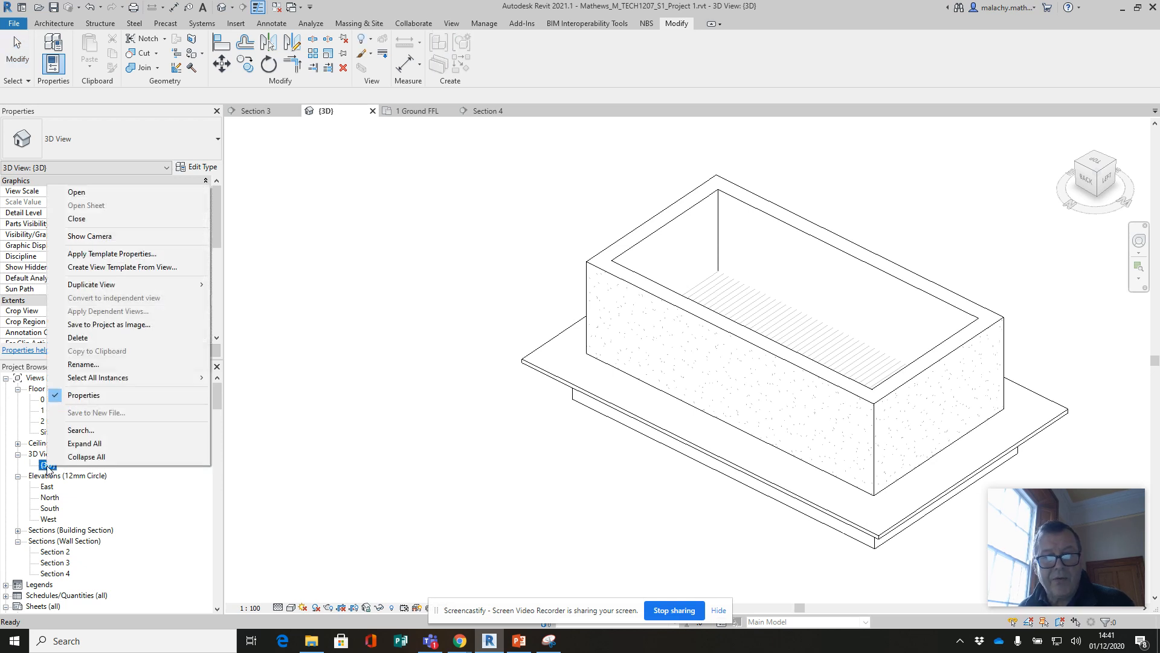
mouse_move(93, 287)
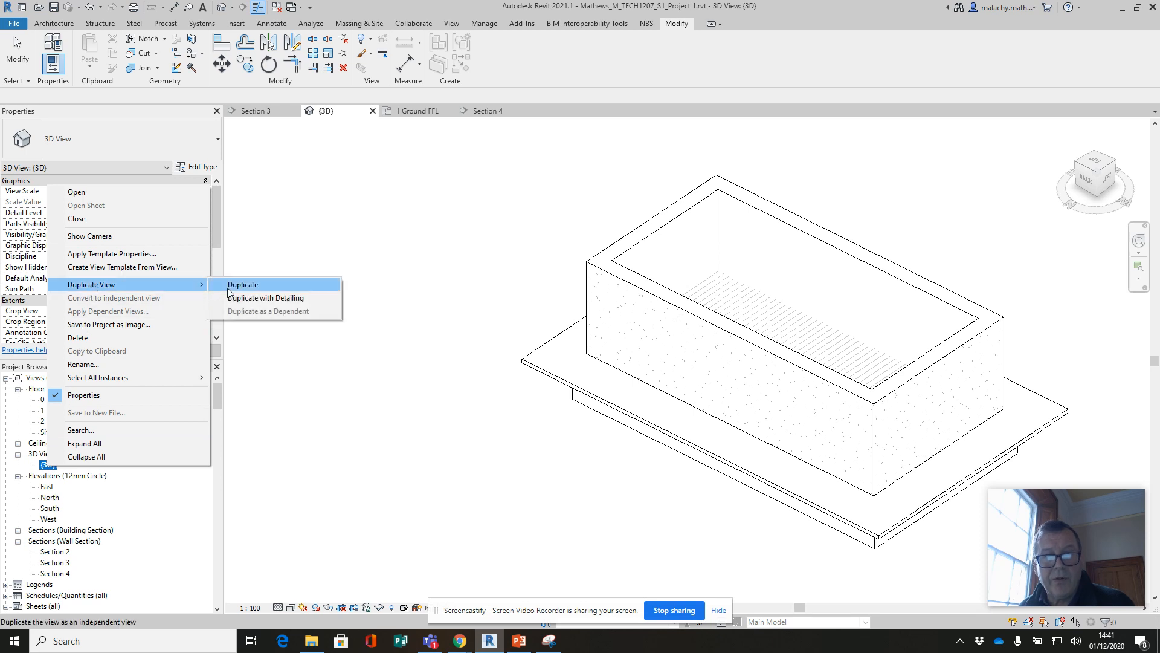
left_click(266, 298)
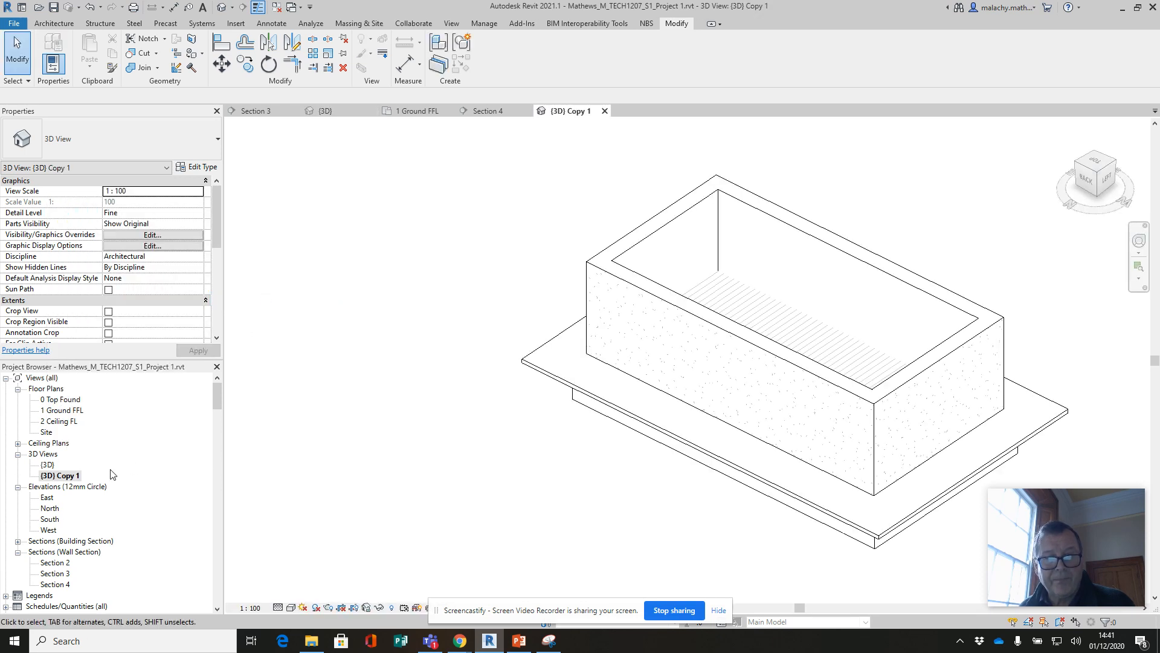
Step: Try to rename the duplicated 3D view as "{3D} Section 3D"
right_click(69, 477)
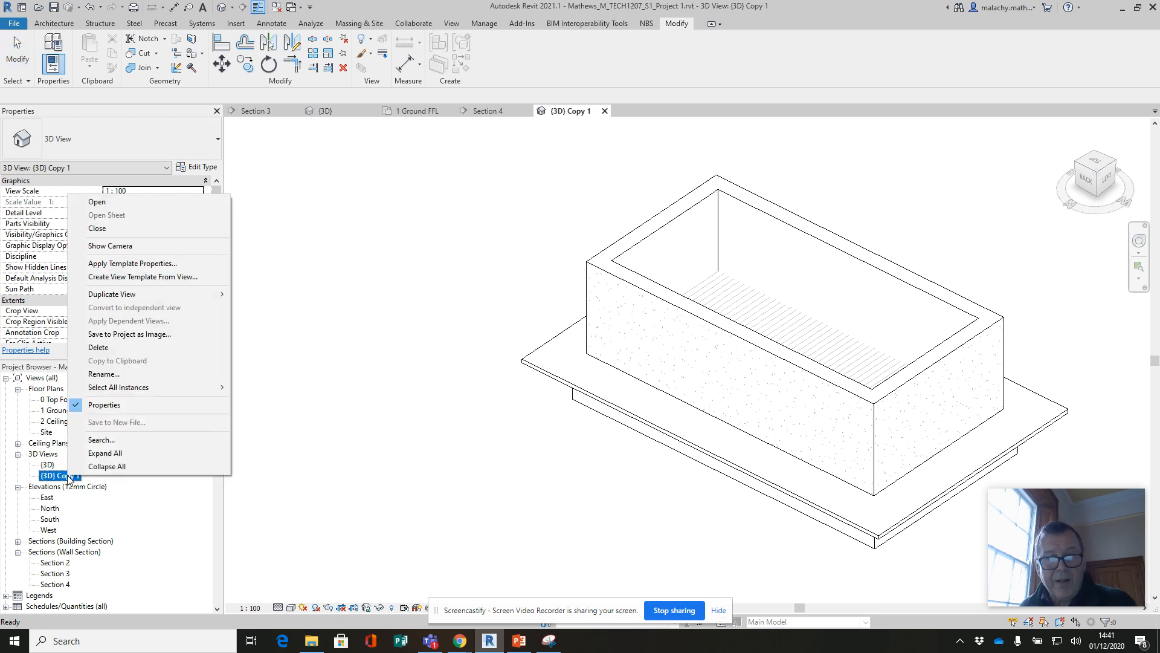
left_click(92, 376)
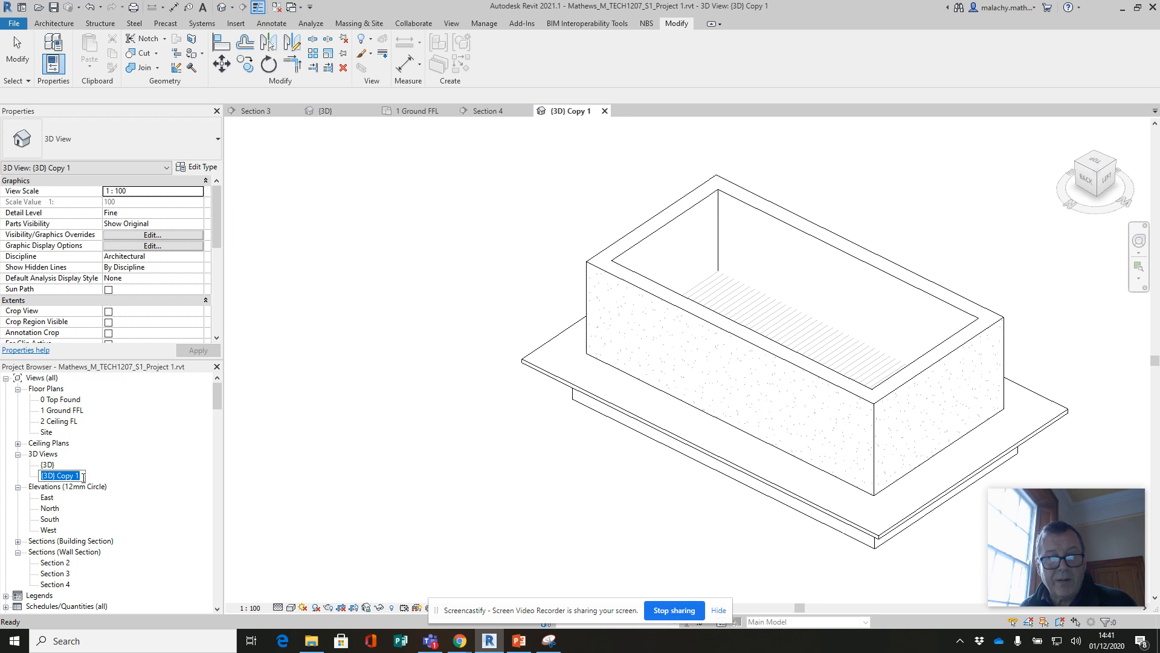
left_click_drag(84, 478, 59, 477)
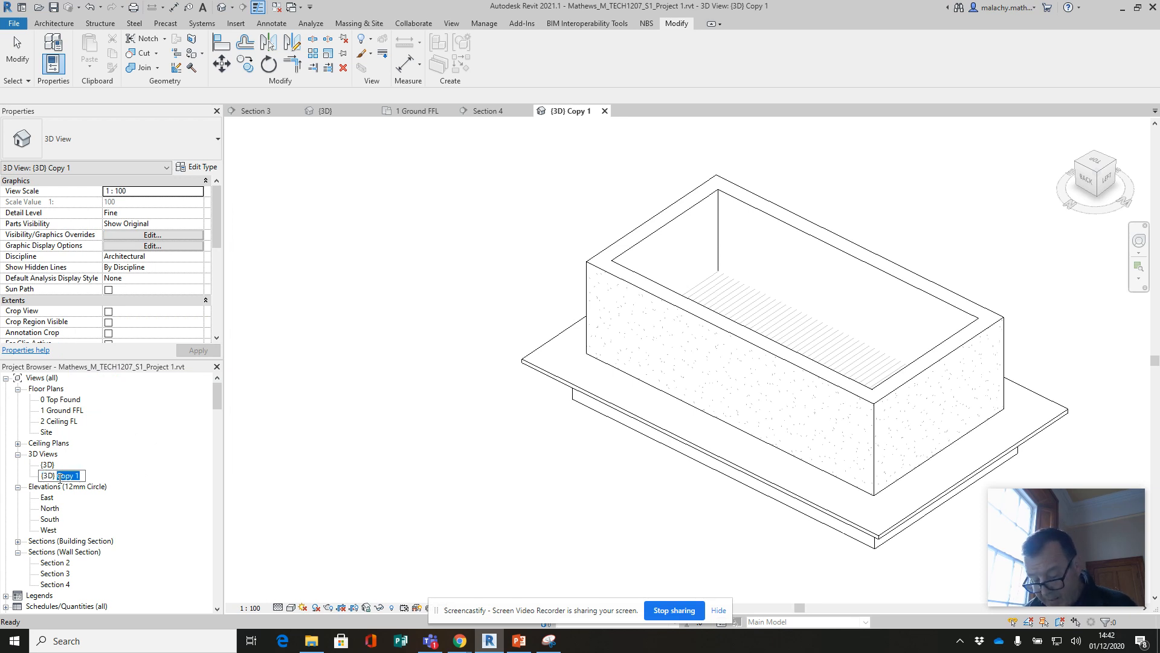
type("Sec")
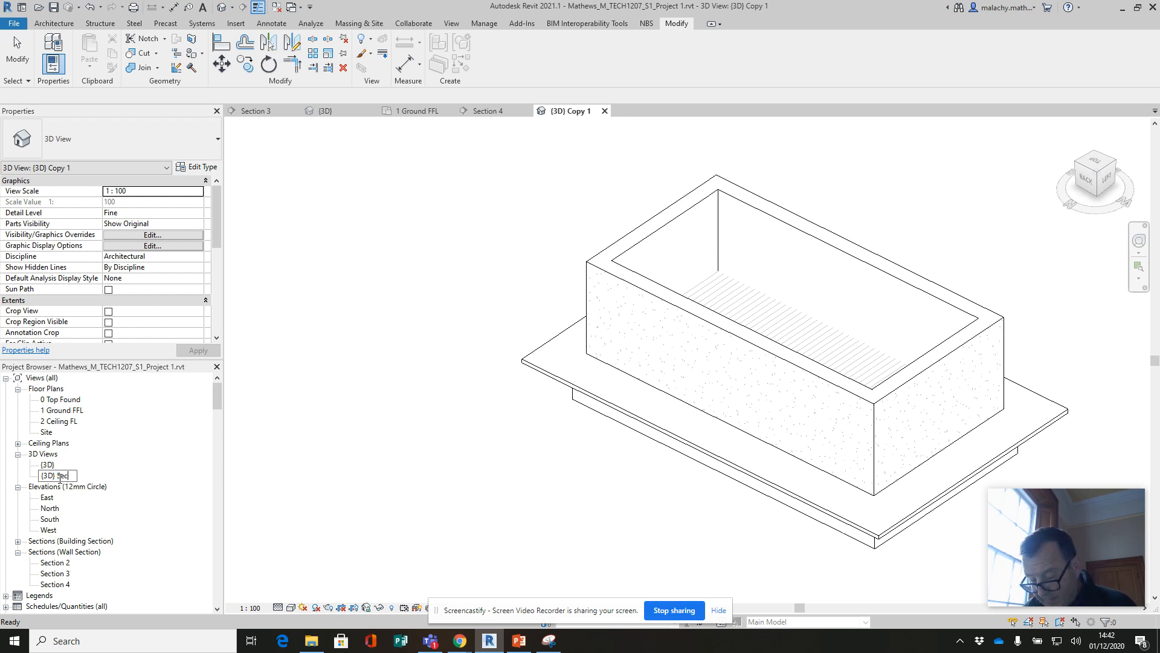
type("tion 3D")
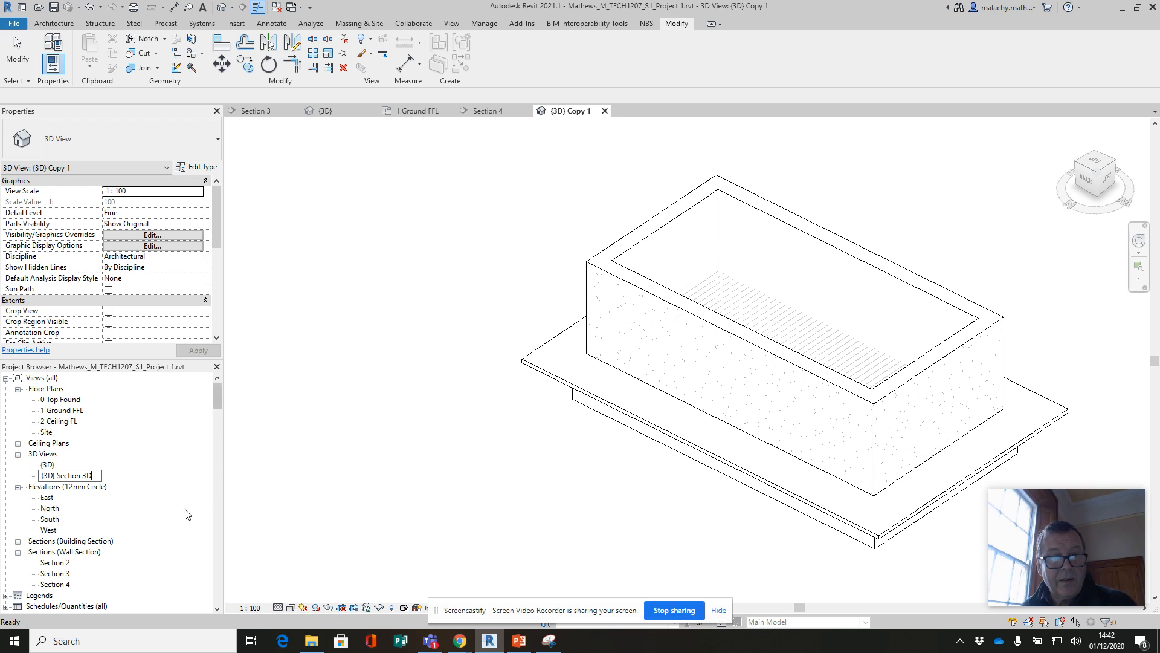
key("Return")
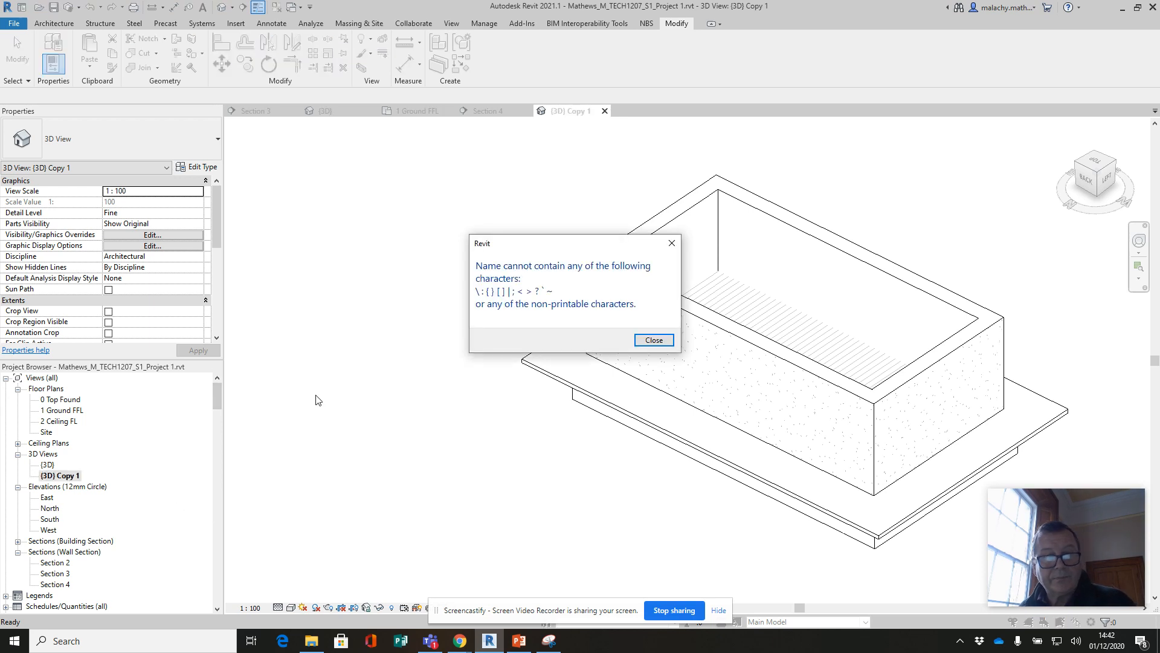
left_click(652, 340)
Step: Rename the duplicated 3D view as "Section 3 D"
left_click(60, 476)
left_click(60, 475)
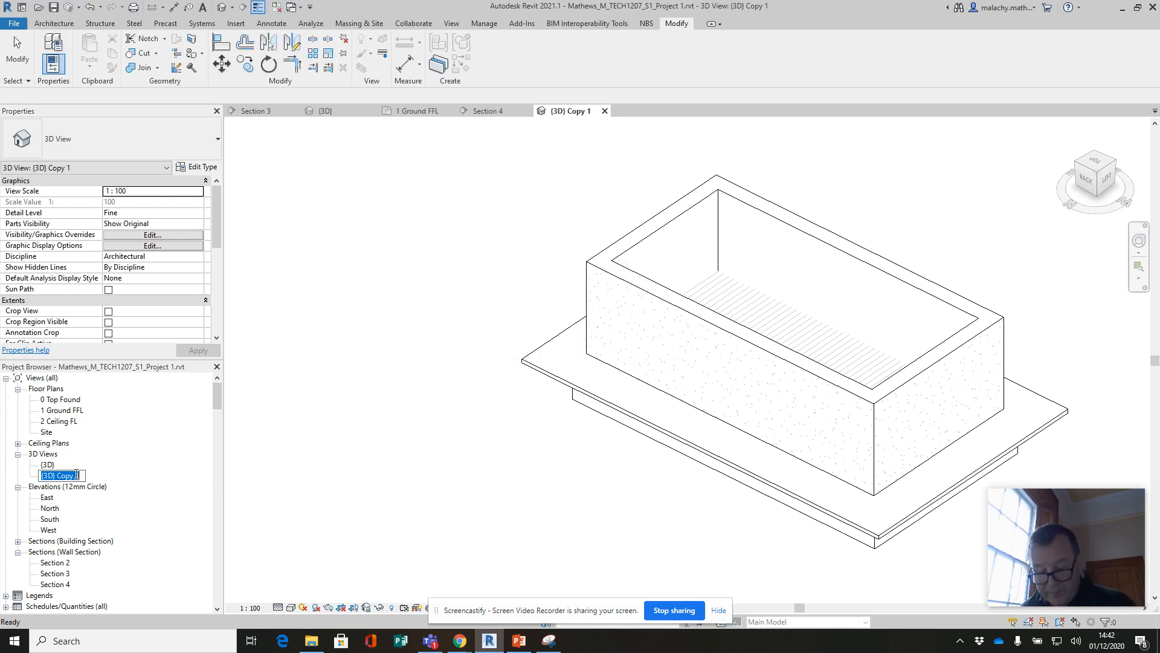
left_click_drag(83, 475, 22, 479)
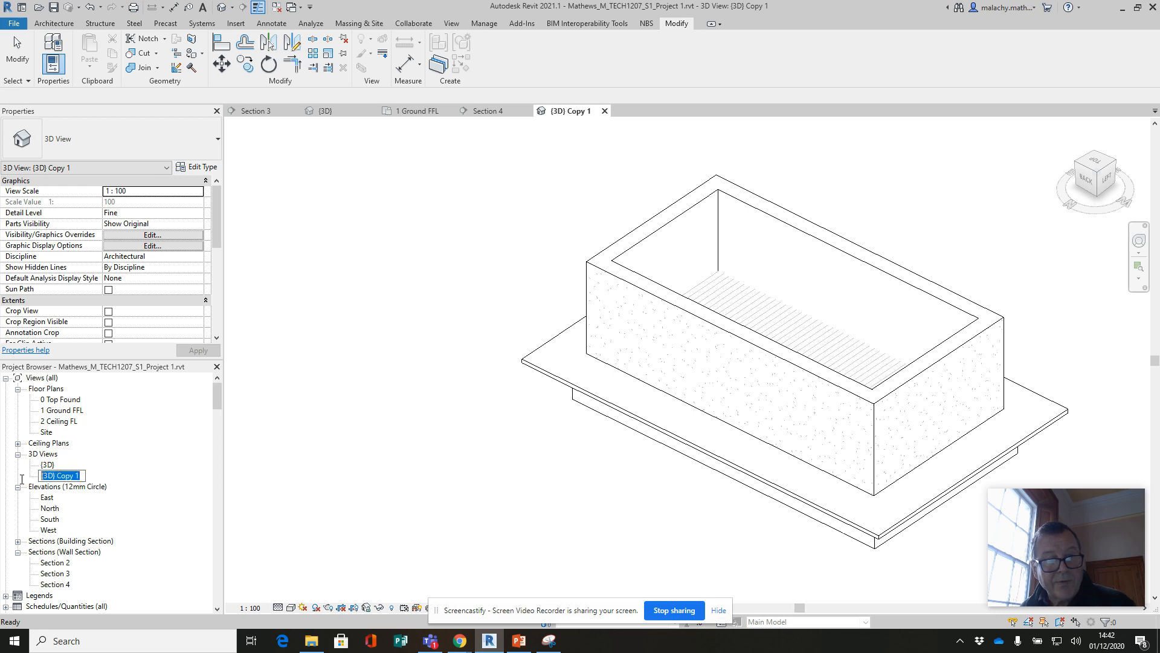
type("Se")
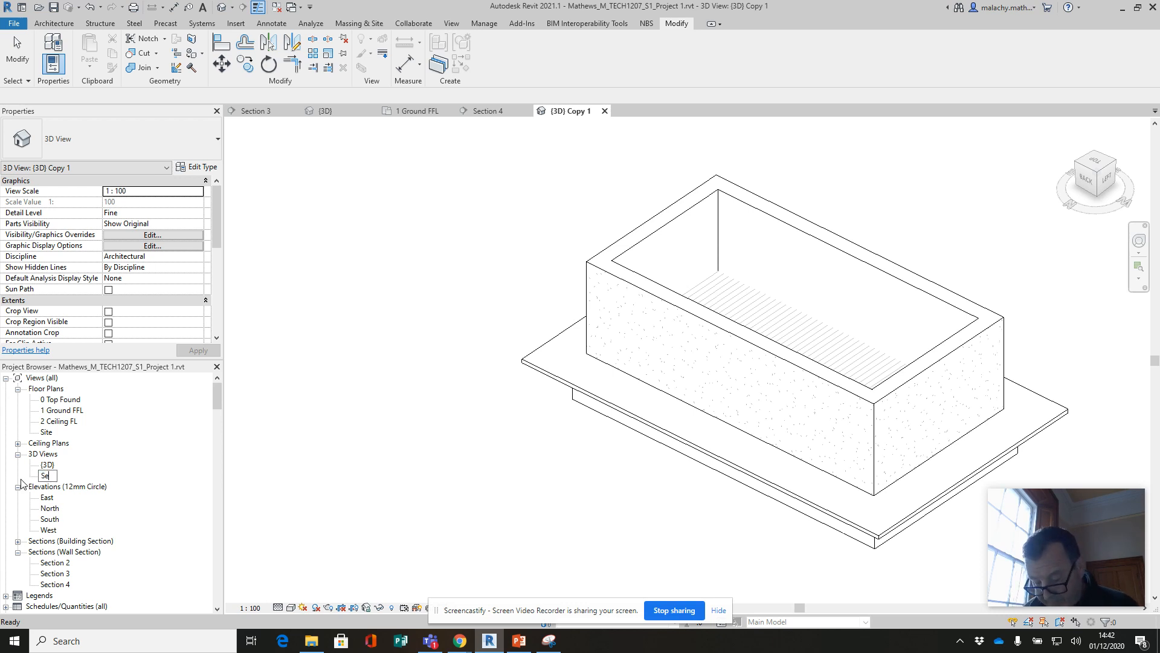
type("ction ")
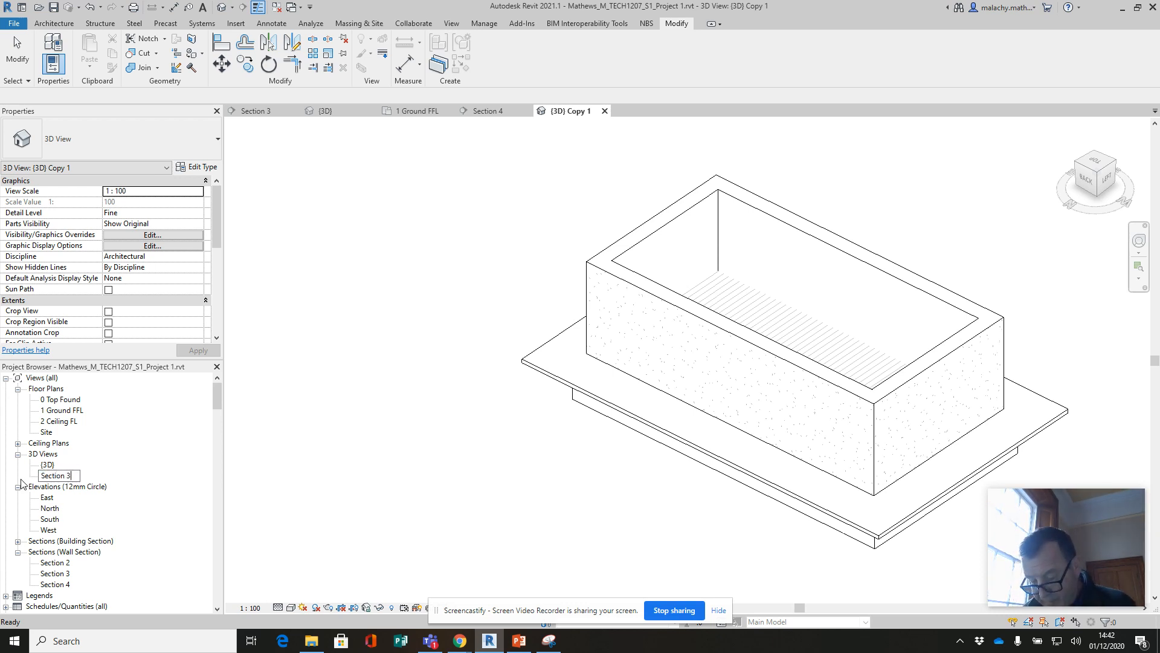
type("3 D")
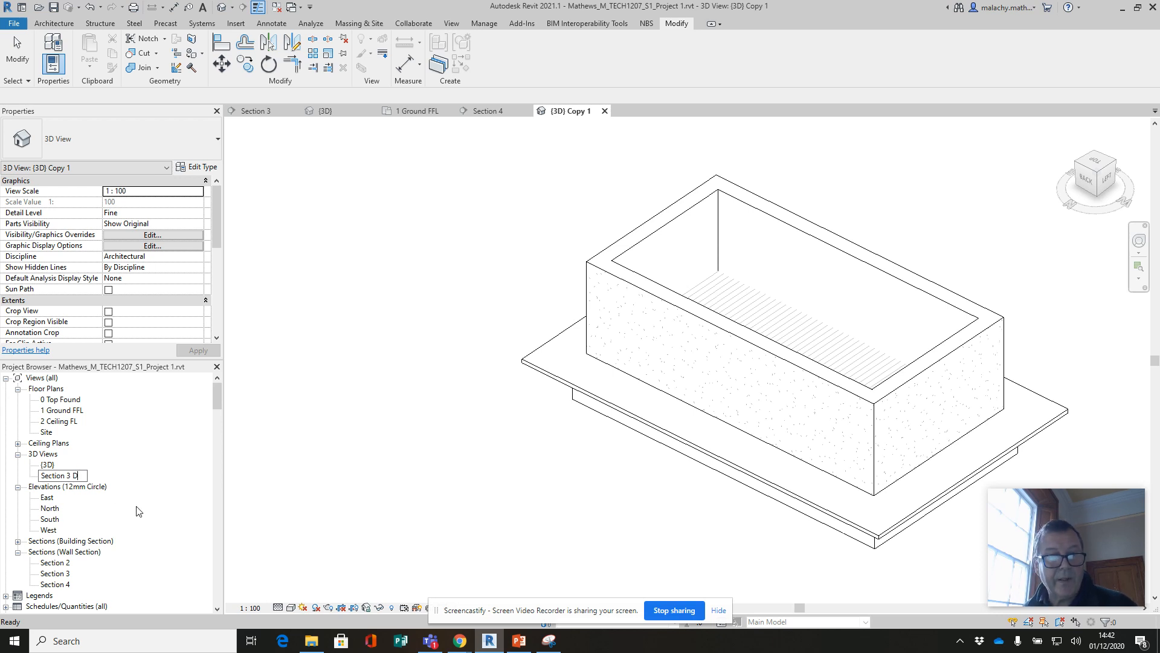
key("Return")
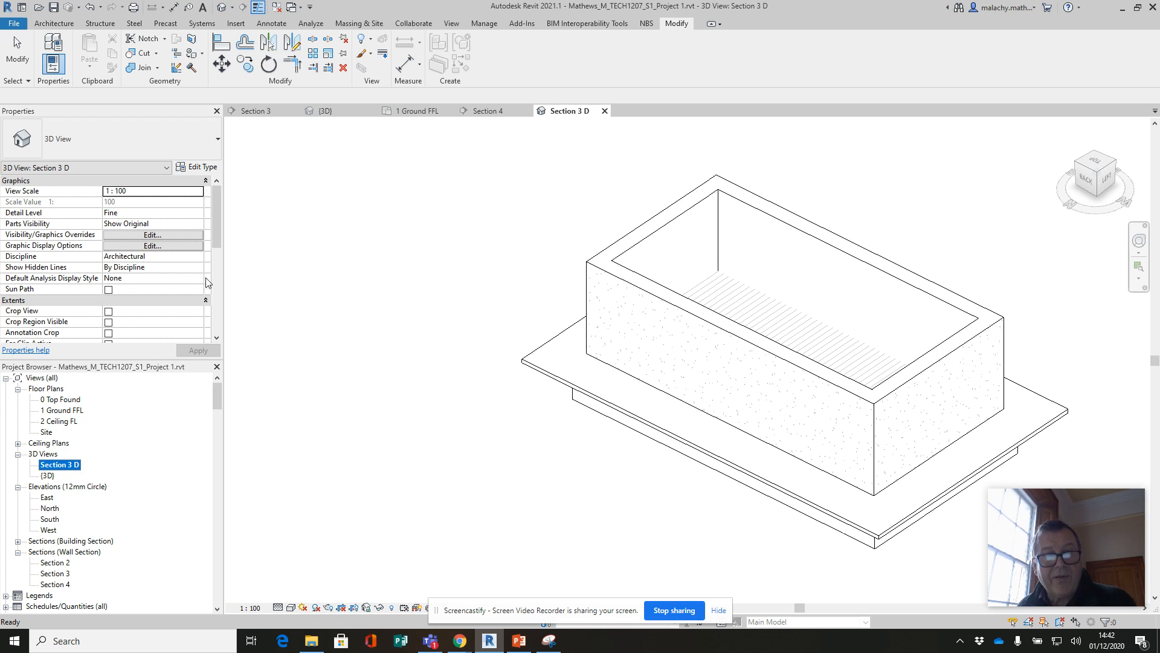
Step: Enable the section box in the Section 3 D view and pull its short end face inward to cut through the walls and floor
left_click_drag(221, 242, 220, 267)
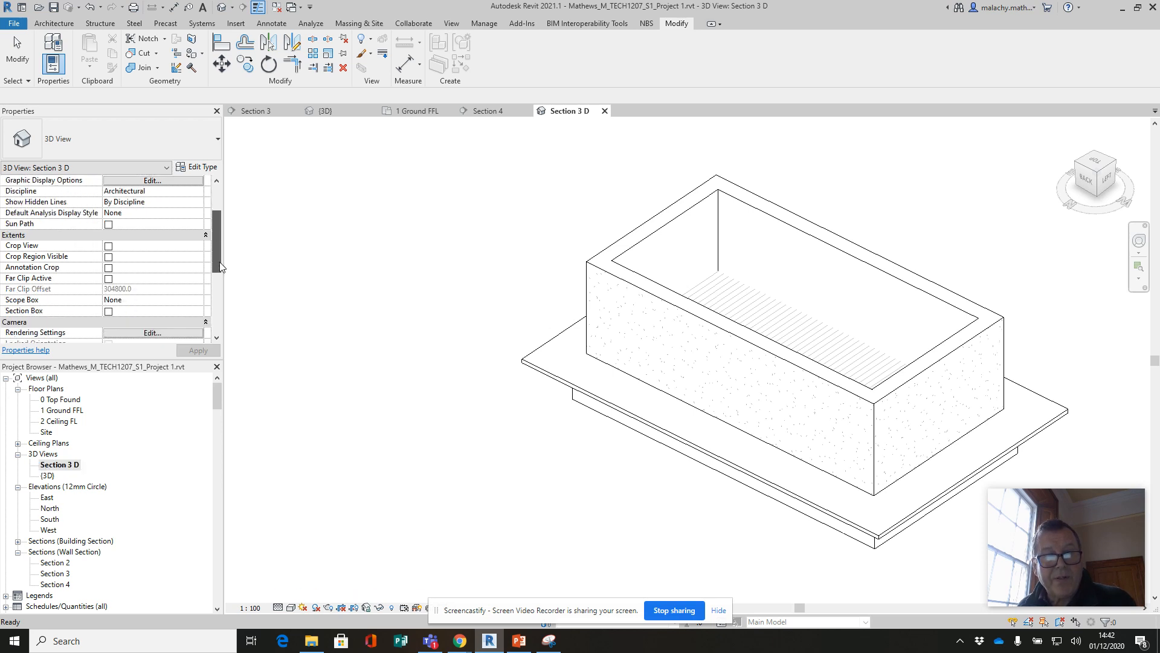
left_click(108, 311)
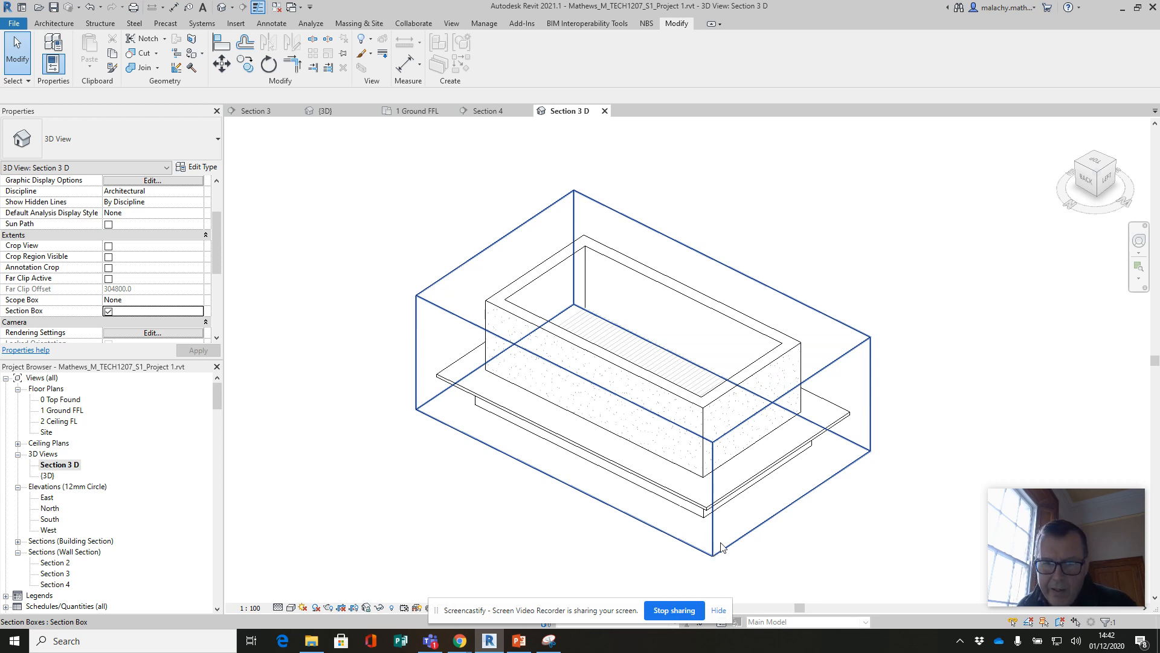
left_click(778, 514)
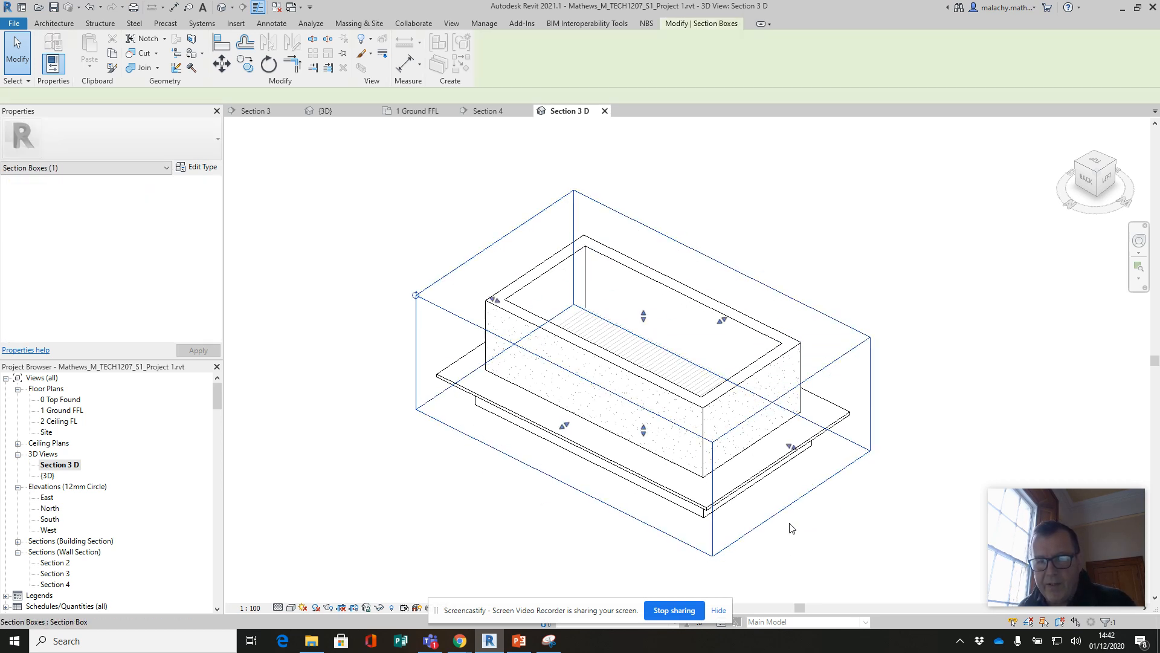
left_click_drag(791, 449, 714, 409)
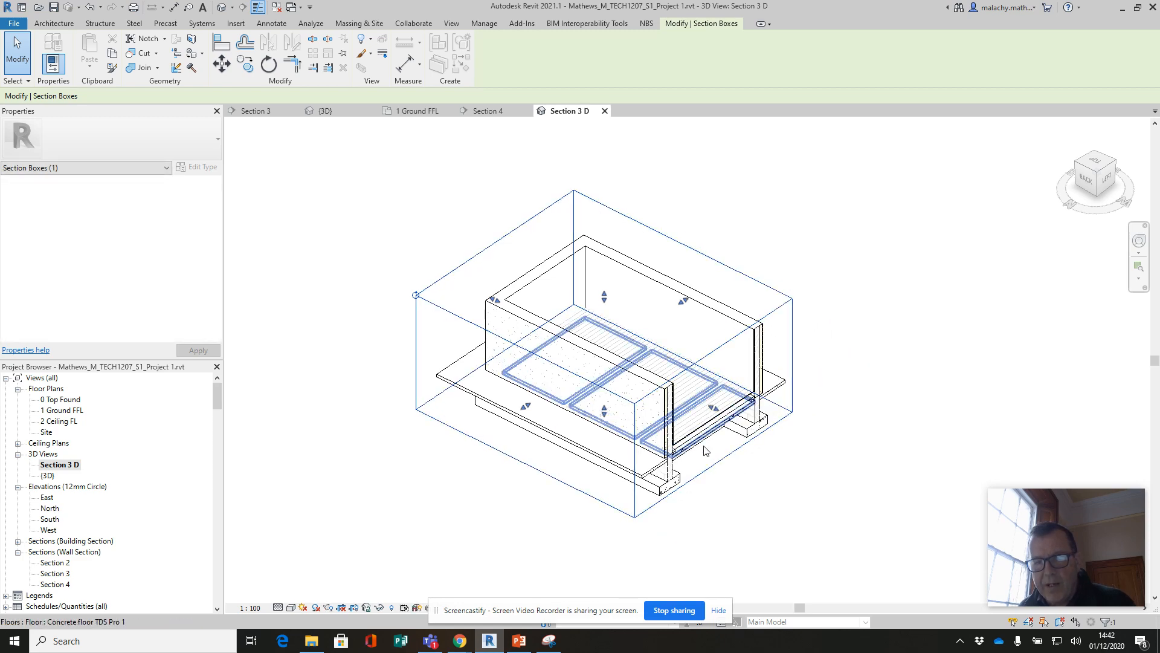
scroll(720, 462, "up", 5)
scroll(706, 467, "down", 3)
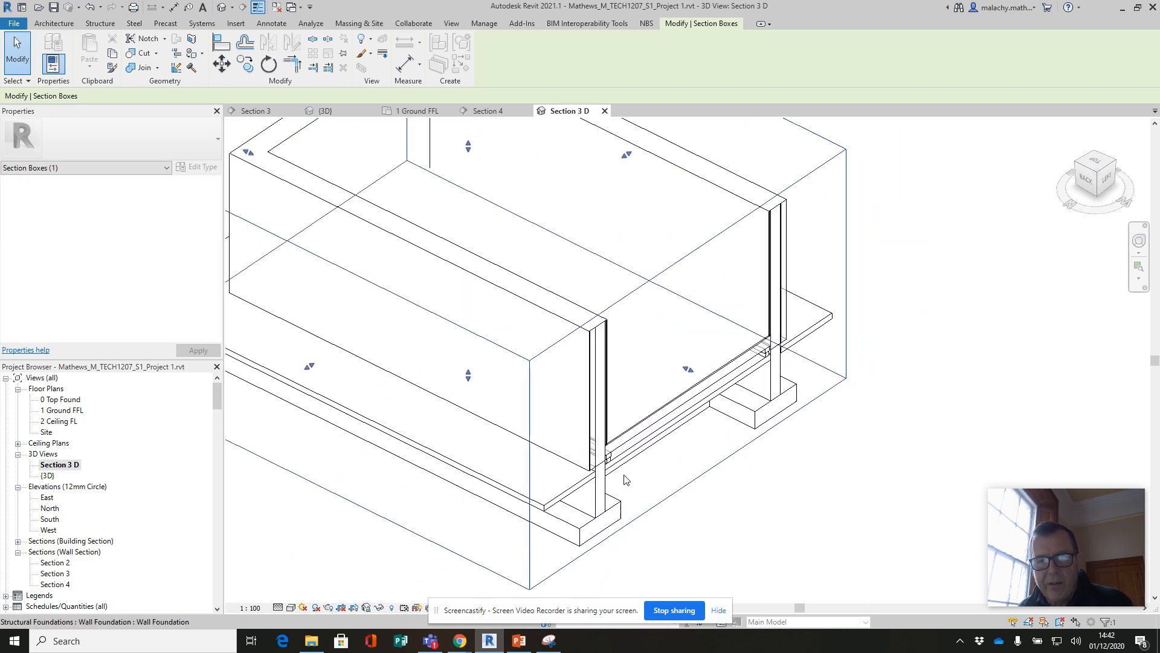
Step: Pull the section box's long side face inward to cut through the floor, sleeper walls and foundations
left_click_drag(310, 363, 398, 307)
scroll(604, 436, "up", 3)
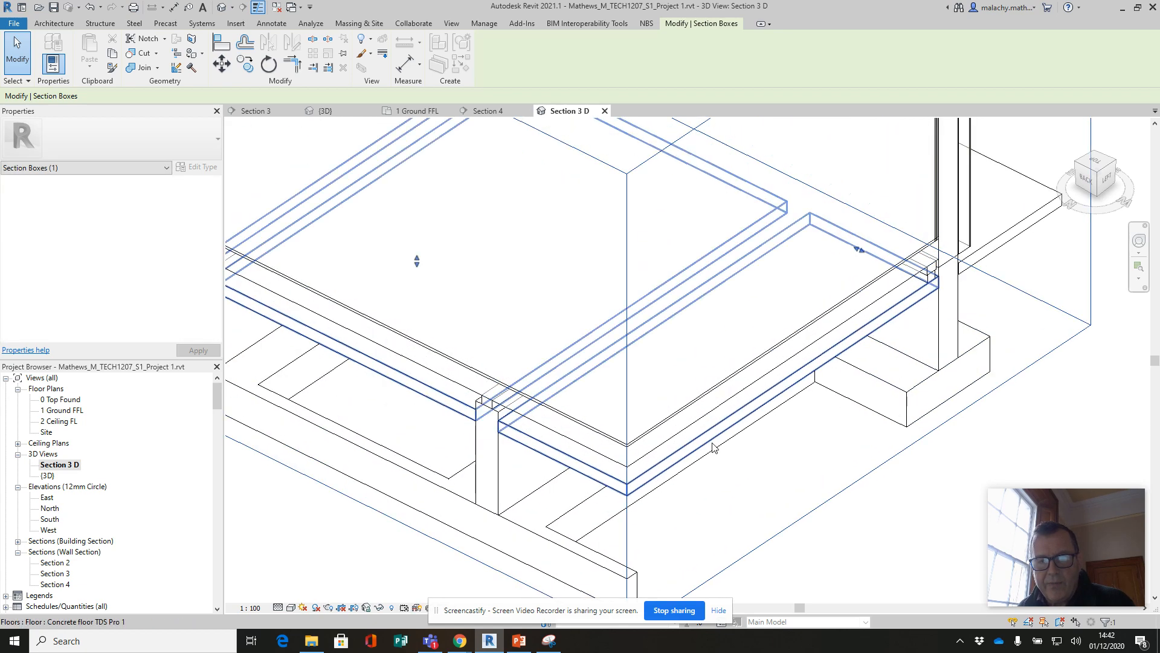
left_click(389, 569)
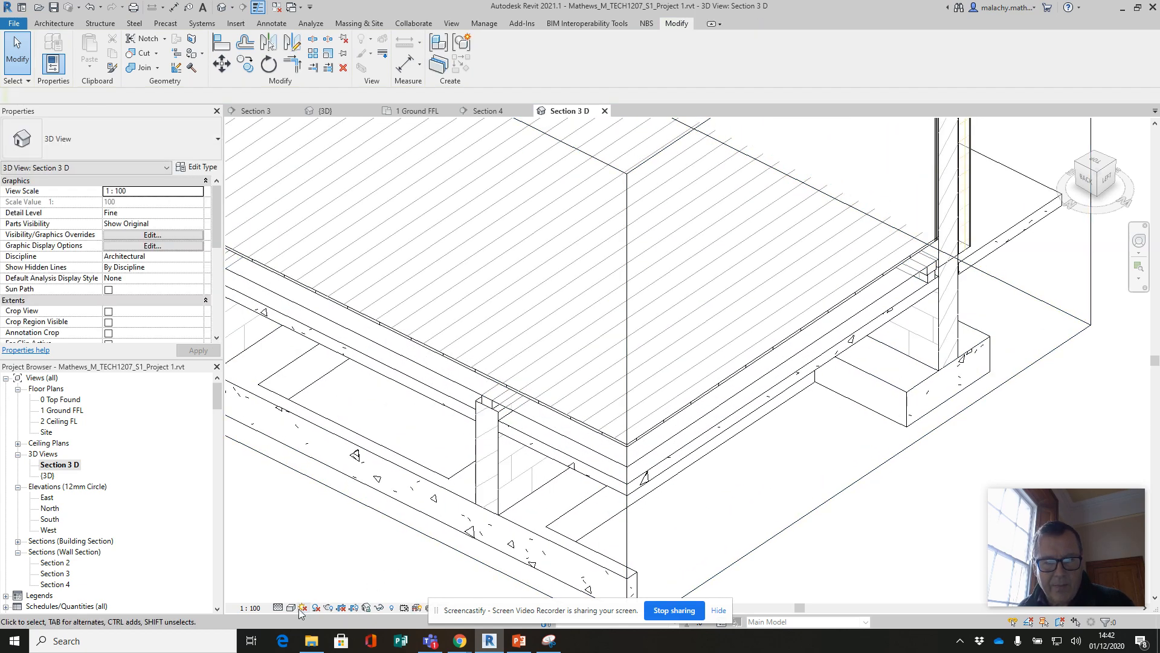
Step: Set the Section 3 D view's visual style to Shaded and examine the timber wall plates on the sleeper walls
left_click(291, 608)
left_click(309, 570)
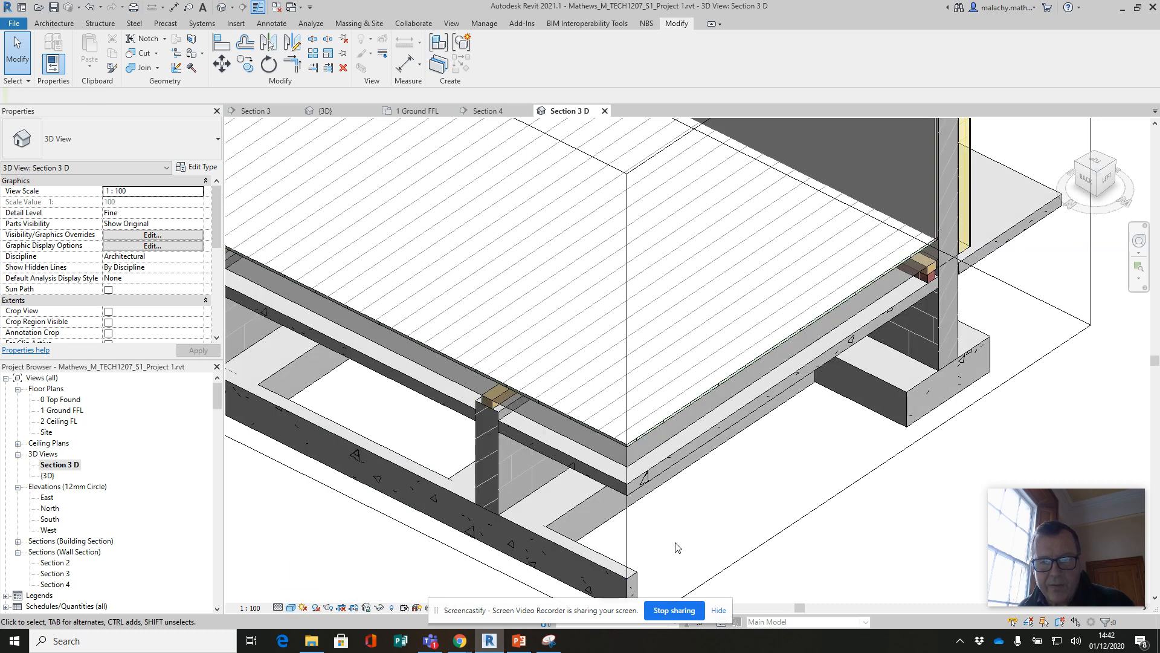
scroll(501, 406, "up", 4)
scroll(502, 406, "up", 2)
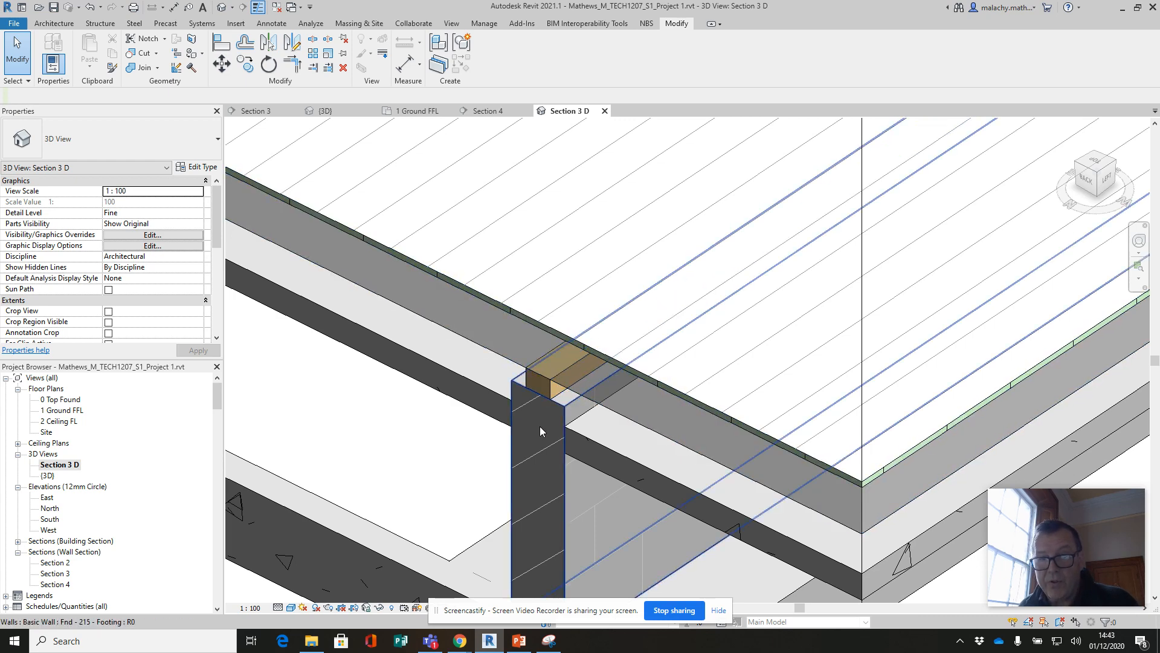
scroll(540, 426, "down", 4)
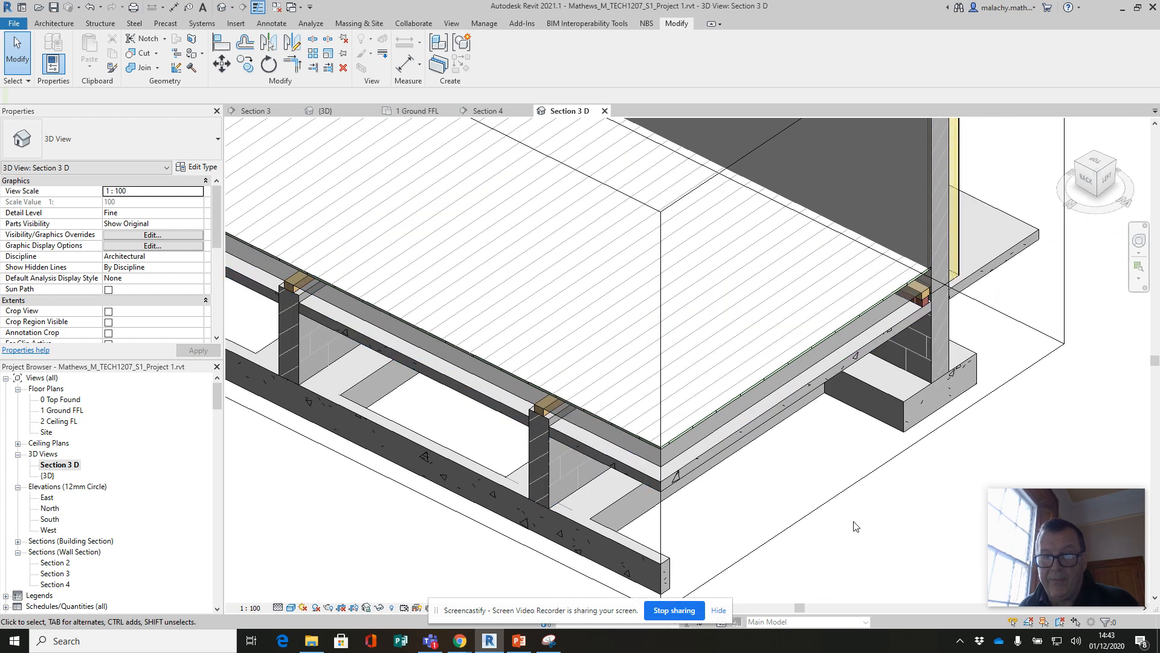
scroll(855, 527, "down", 1)
middle_click_drag(862, 566, 835, 545)
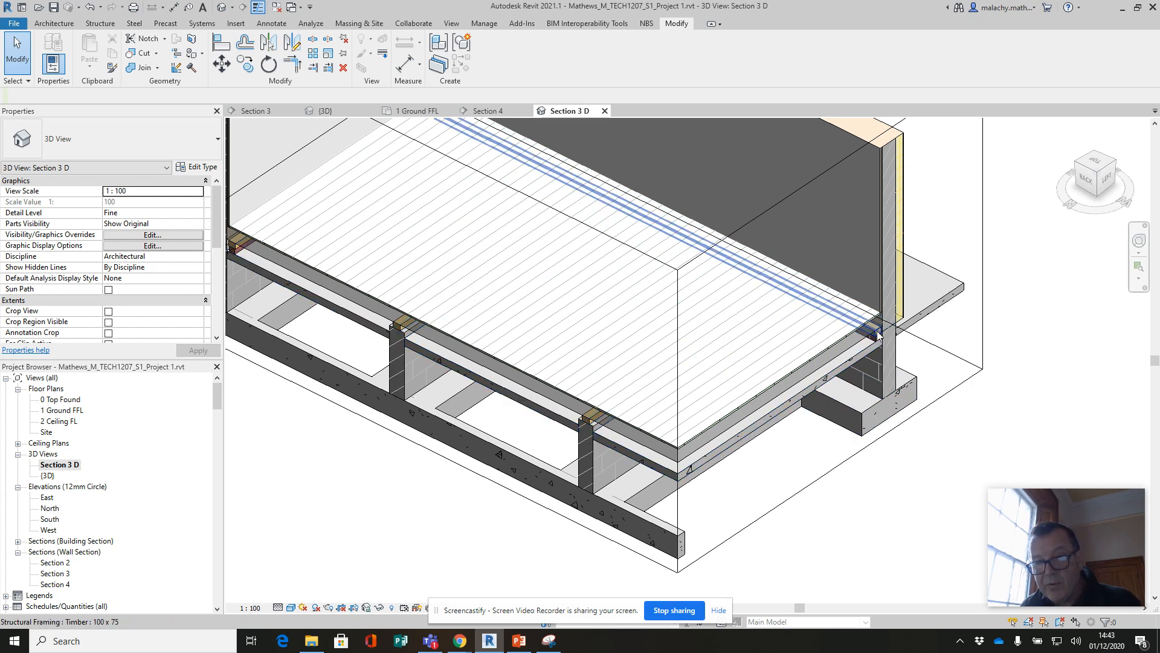
Step: In the 1 Ground FFL plan, start a structural beam and duplicate the Timber 100 x 75 type as "50 x 175"
double_click(69, 411)
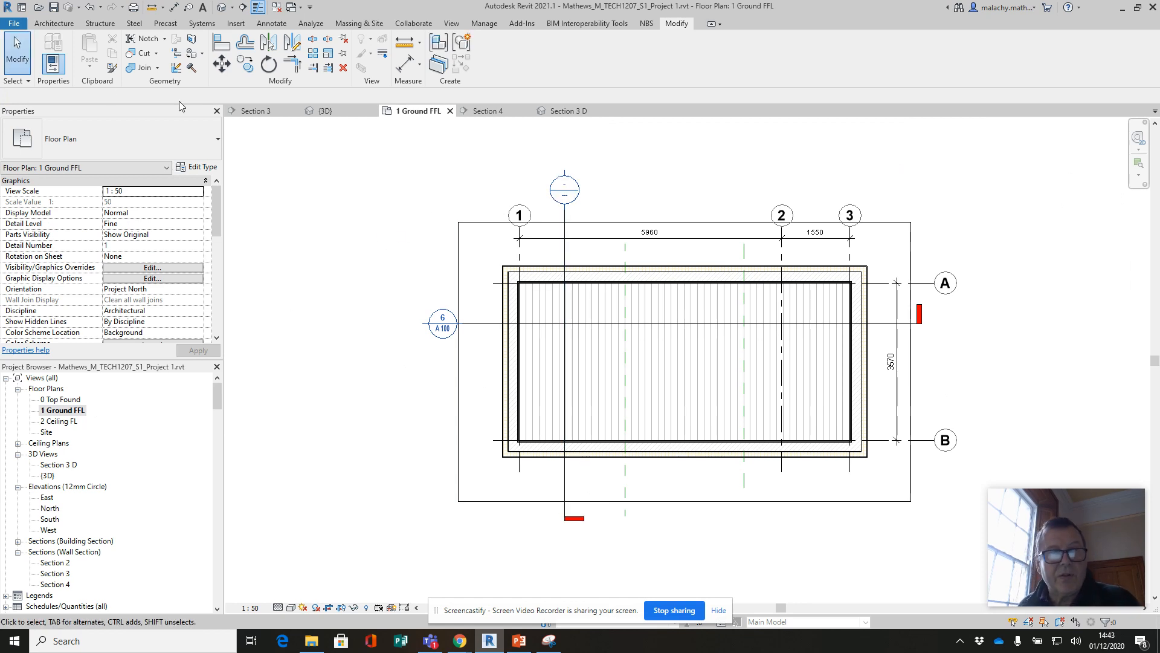
left_click(100, 24)
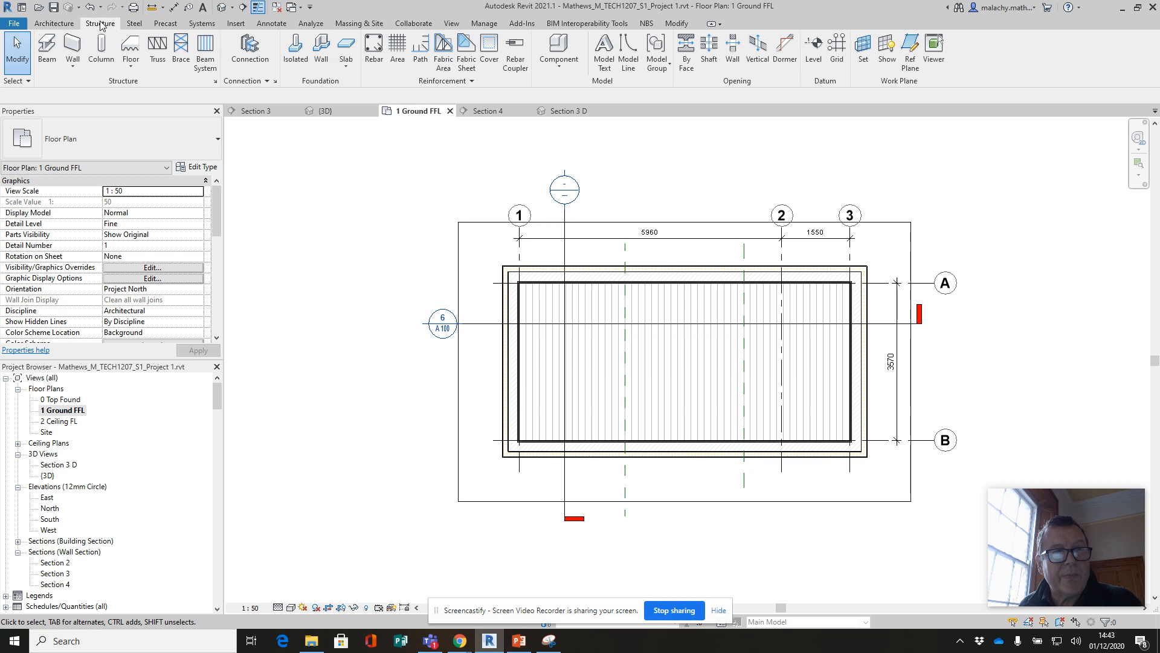
left_click(46, 48)
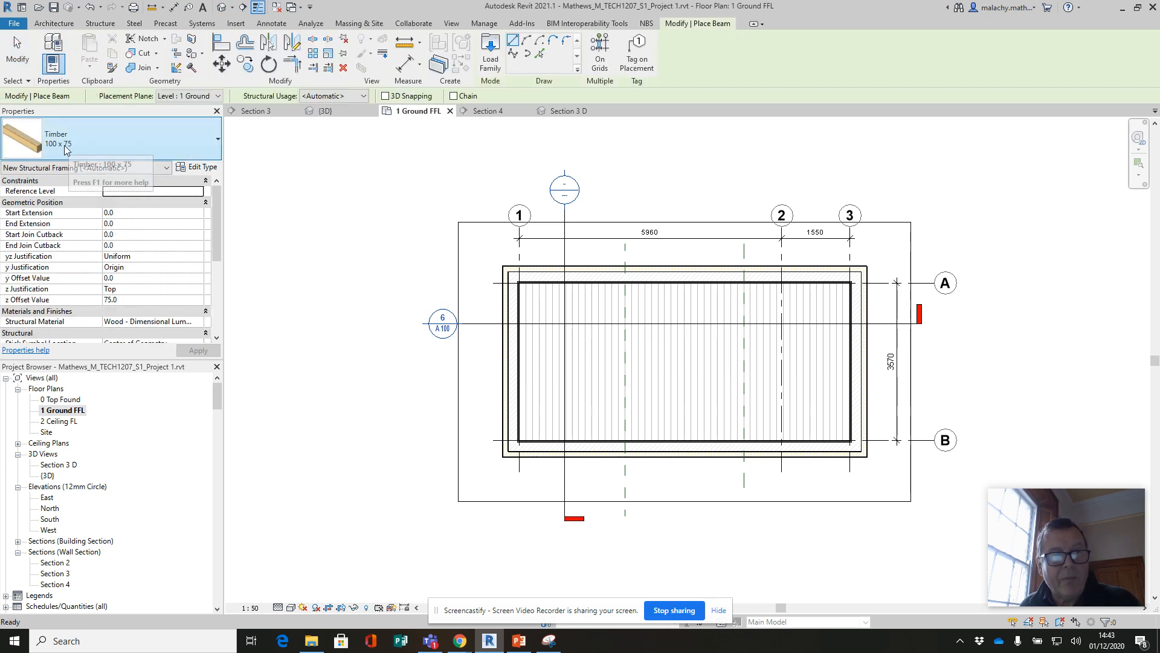
left_click(197, 168)
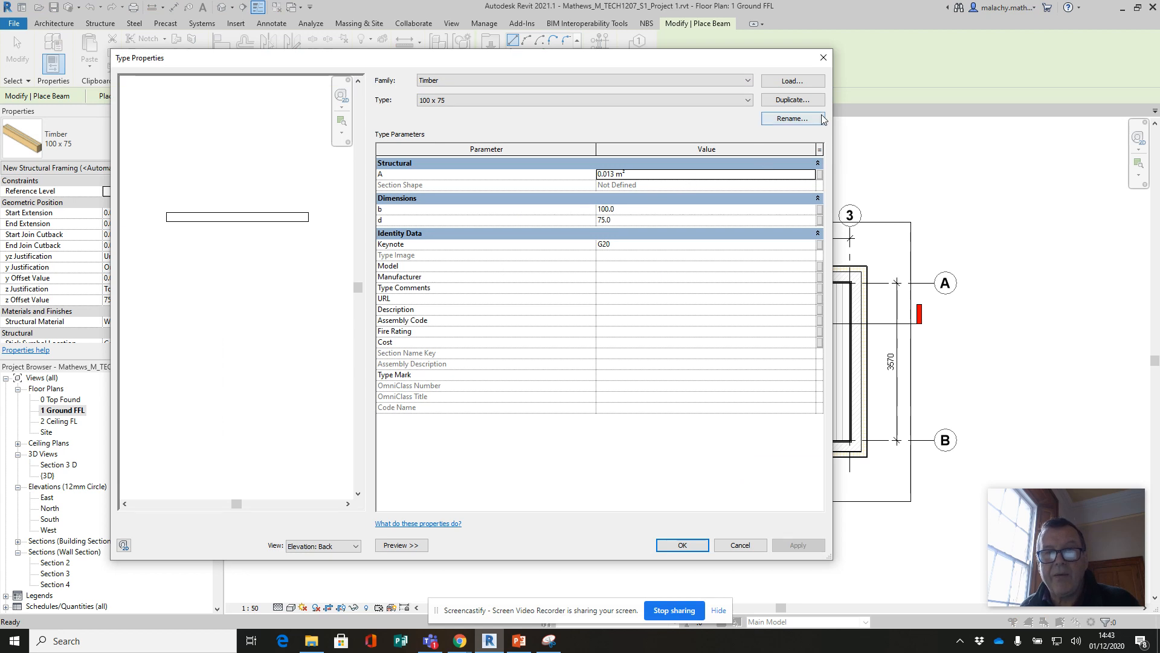
left_click(799, 101)
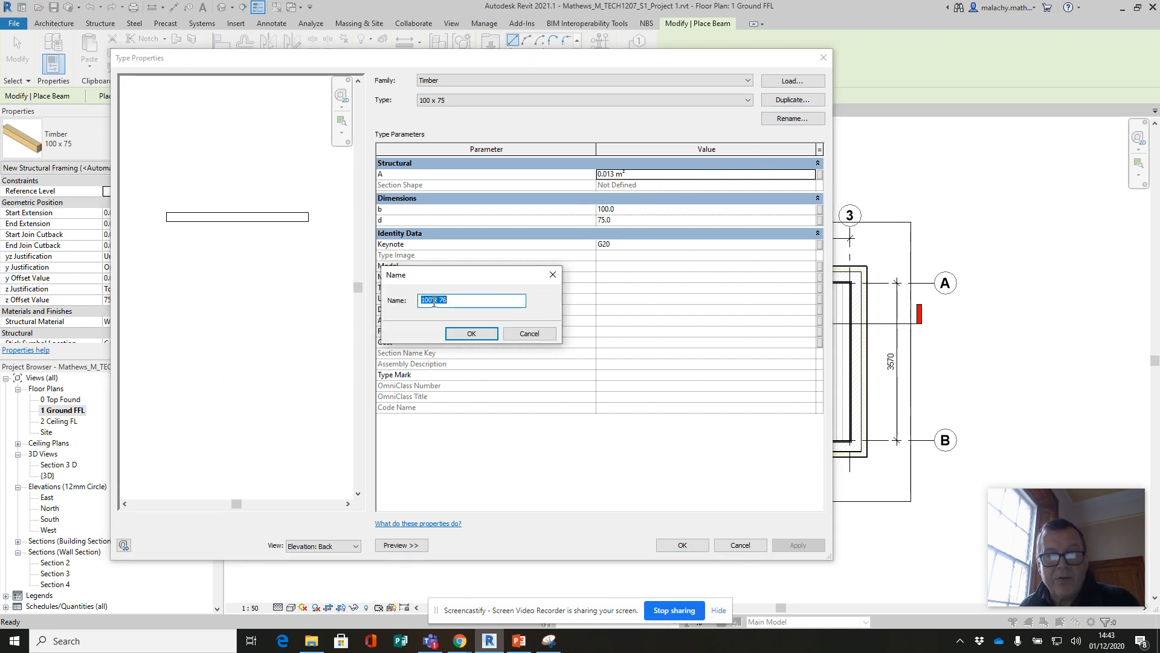
left_click_drag(434, 302, 421, 302)
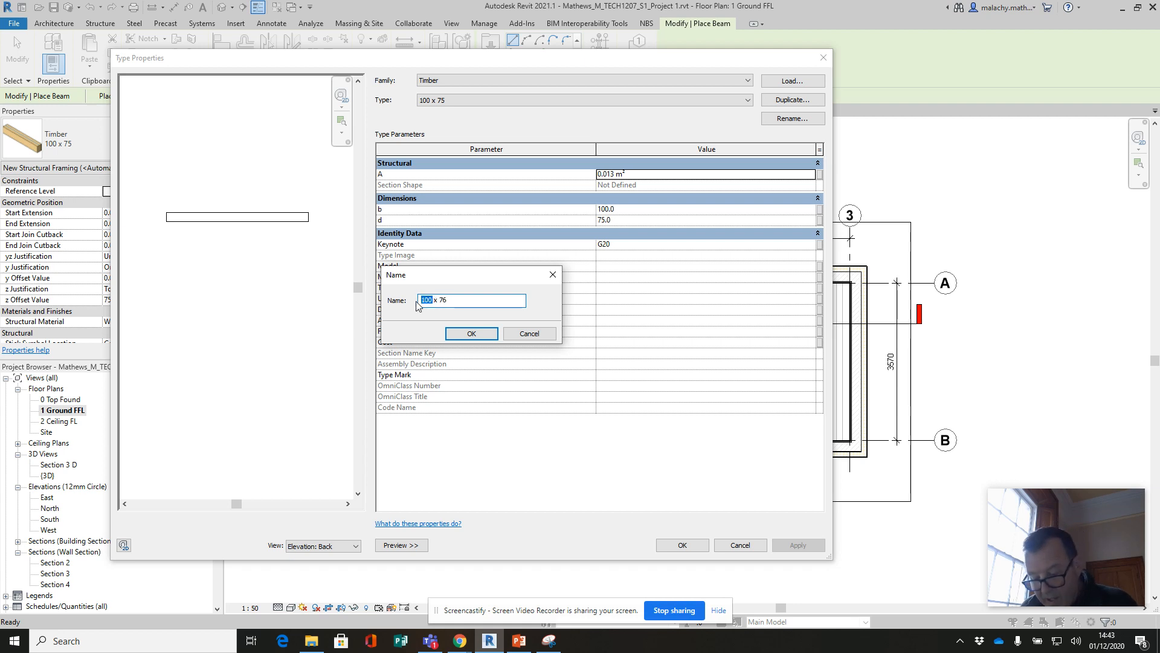
type("50")
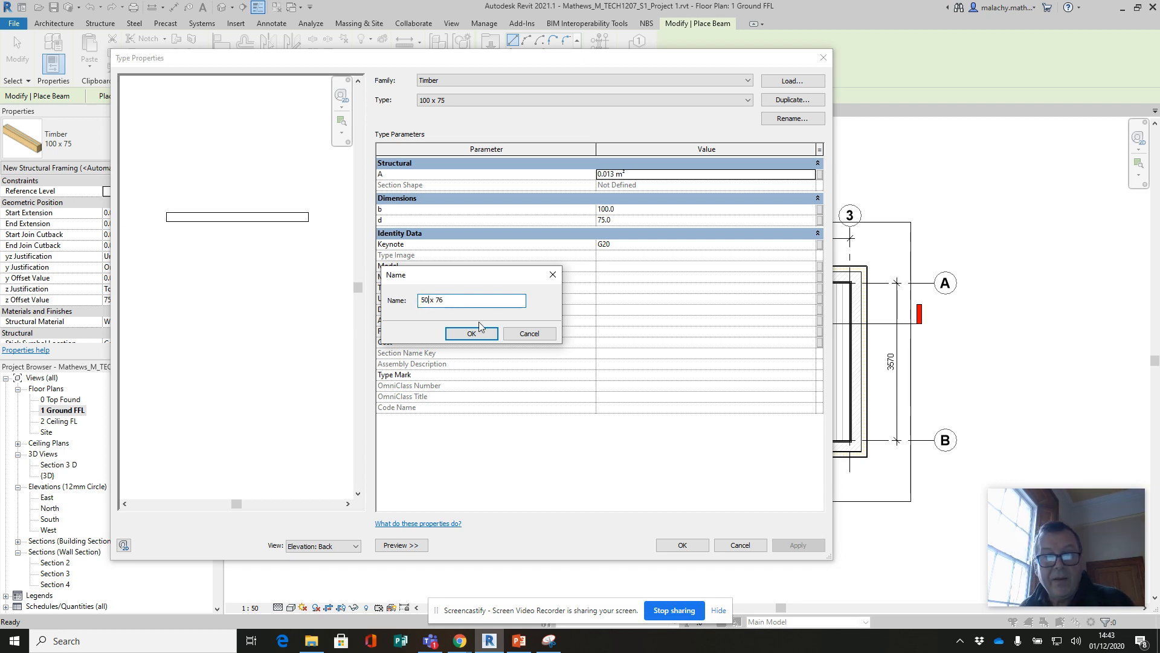
left_click_drag(446, 302, 438, 301)
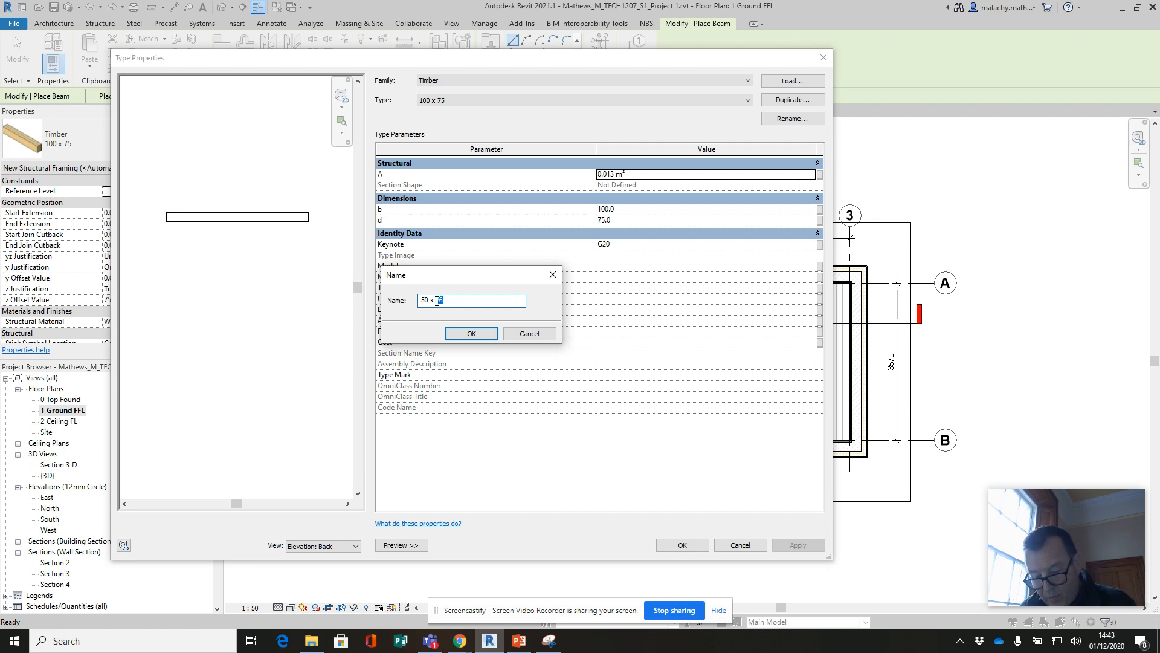
key("BackSpace")
type("175")
left_click(486, 336)
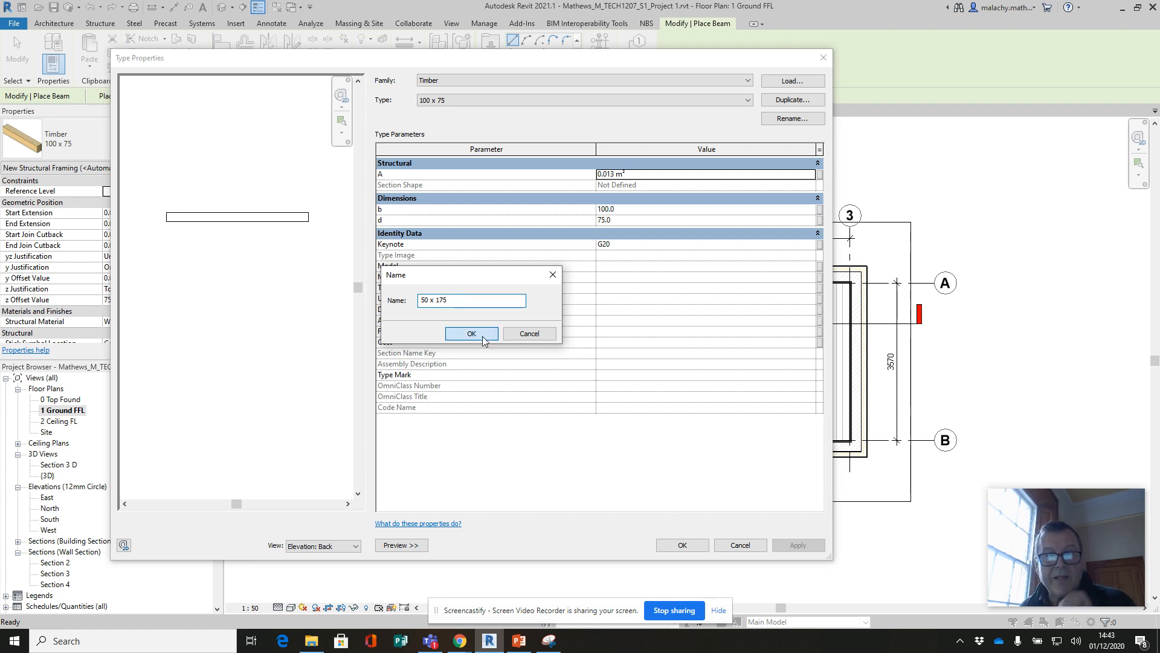
Step: Set the 50 x 175 timber type's b to 50 and d to 100, and preview it in the {3D}1 view
left_click(629, 210)
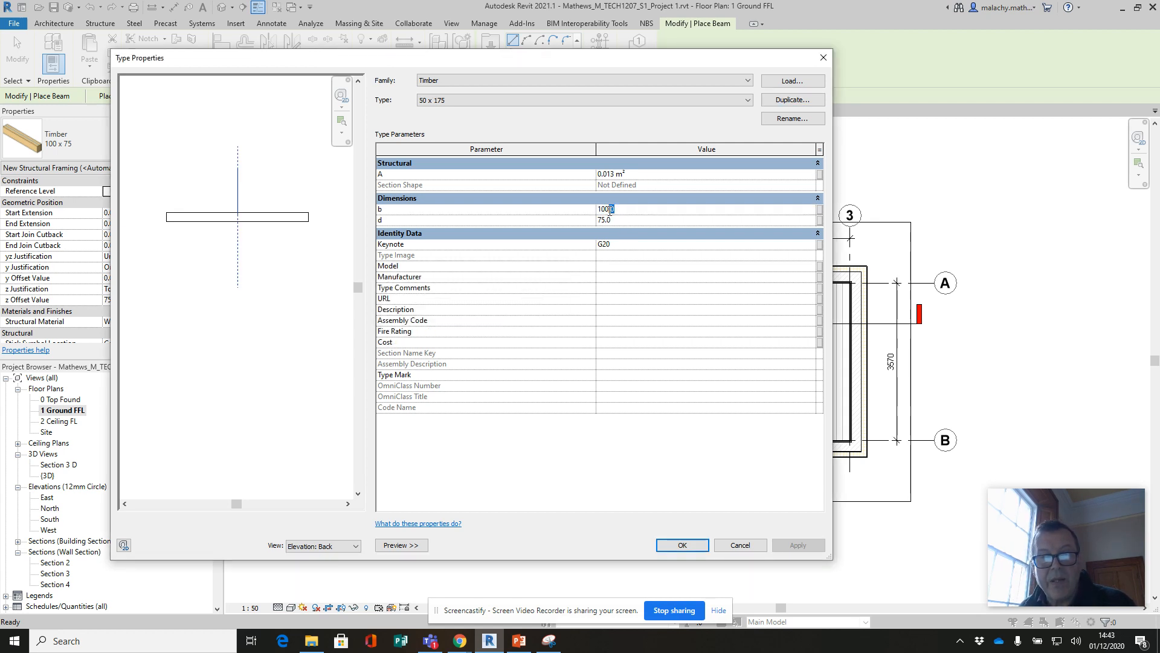
type("50")
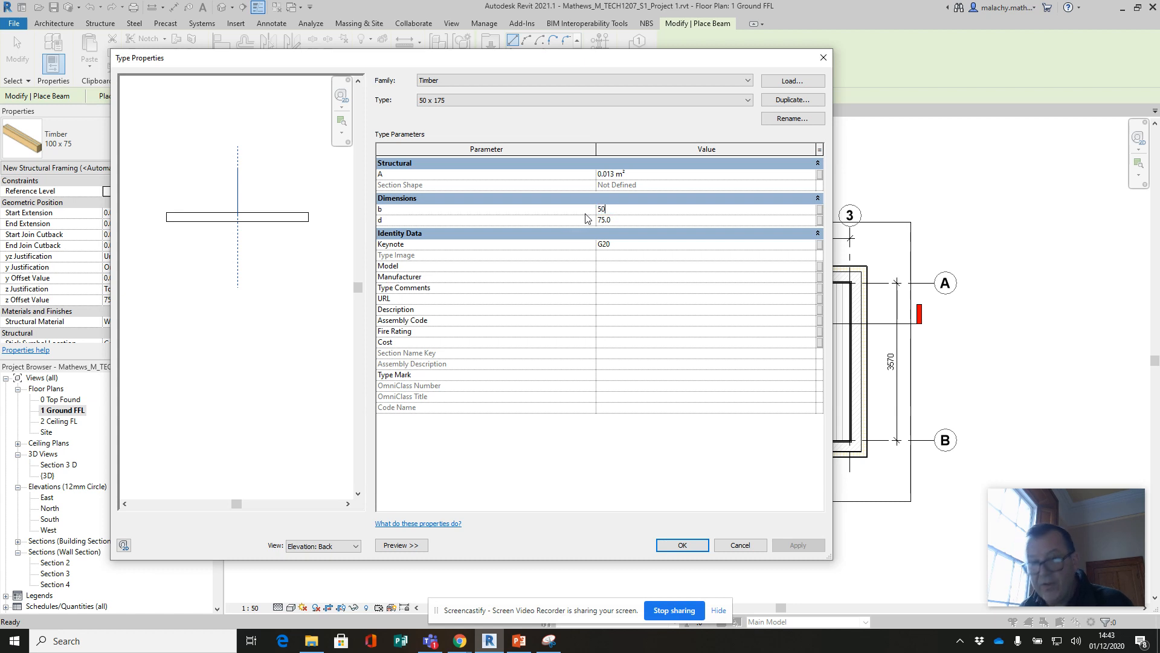
left_click(621, 221)
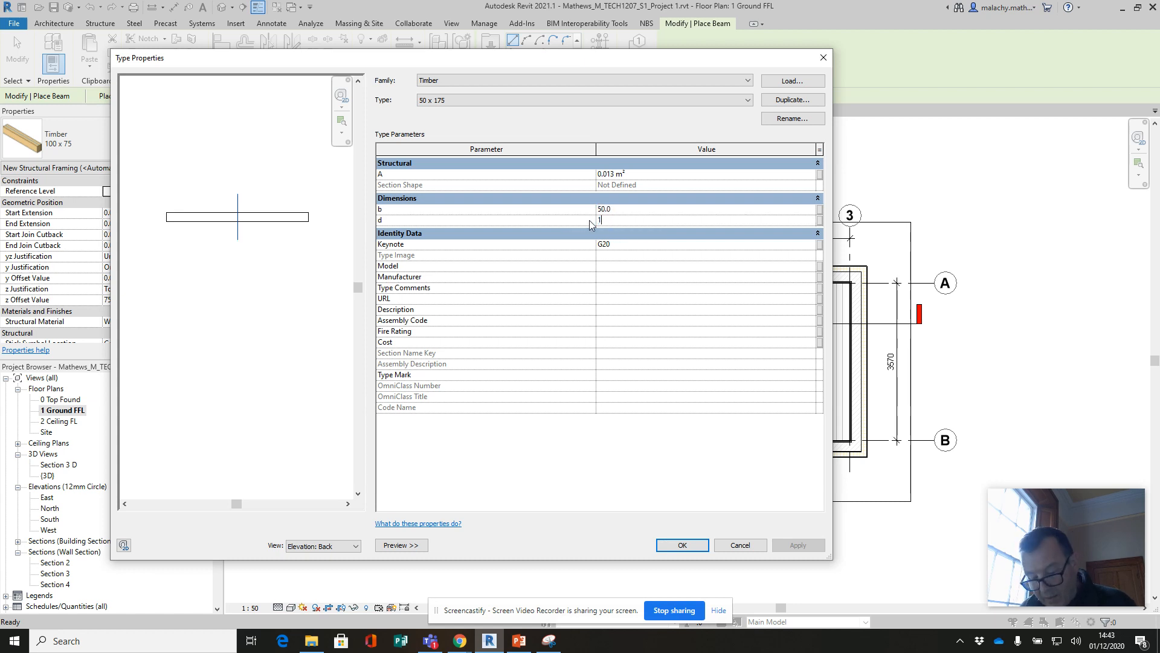
type("00")
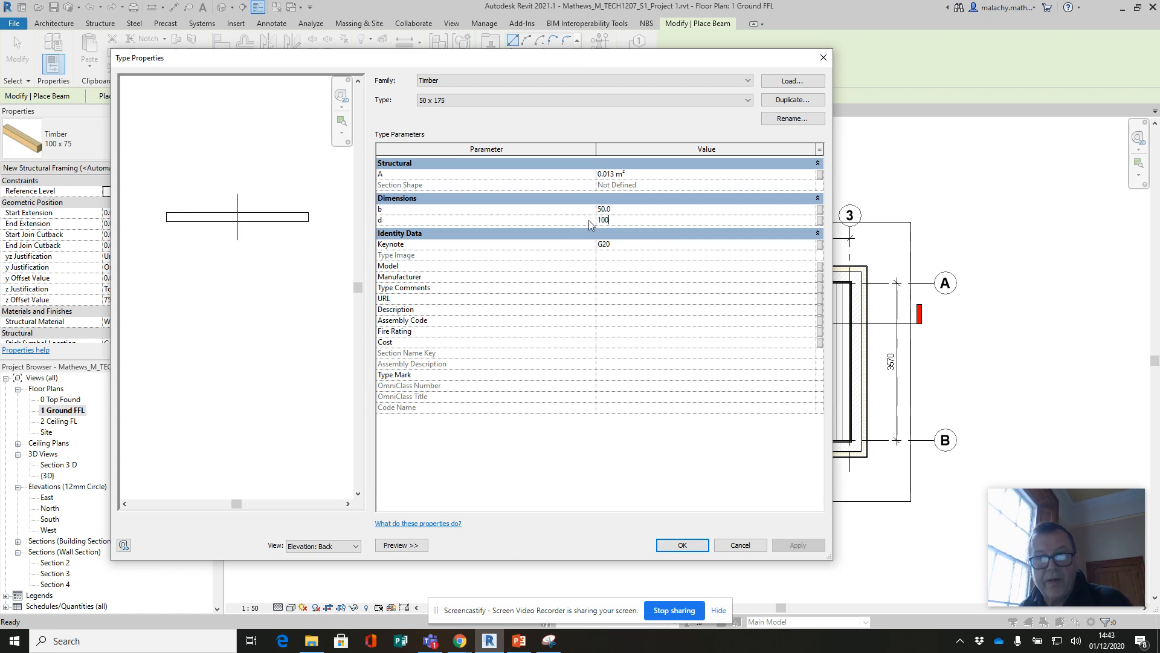
left_click(316, 546)
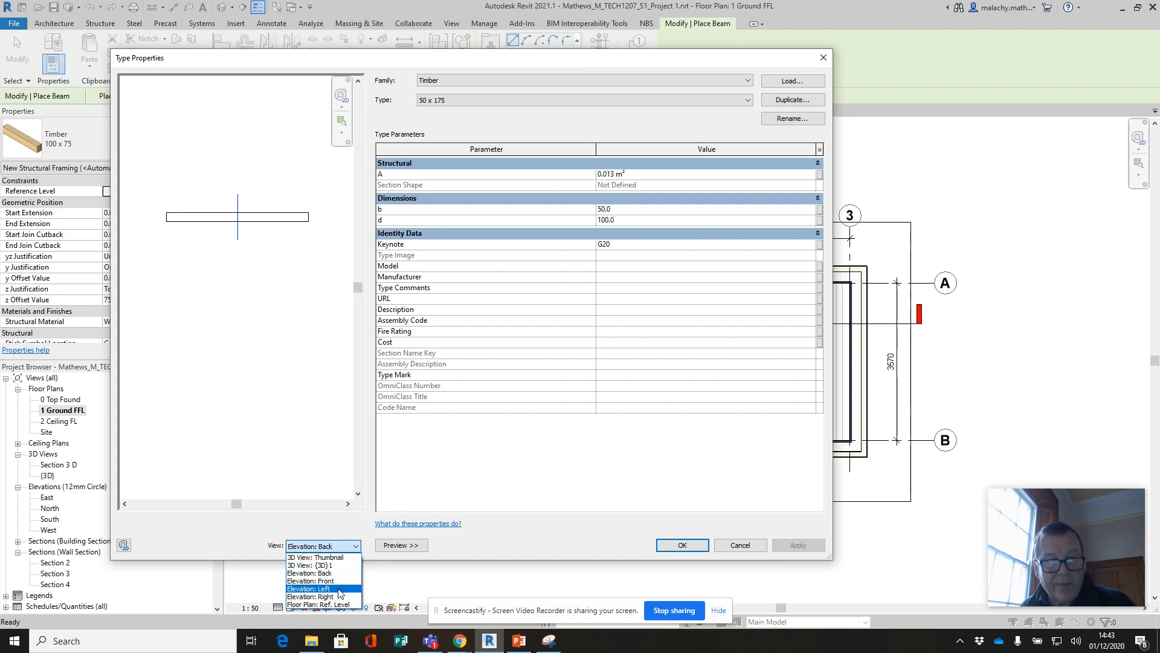
left_click(331, 566)
scroll(200, 361, "up", 5)
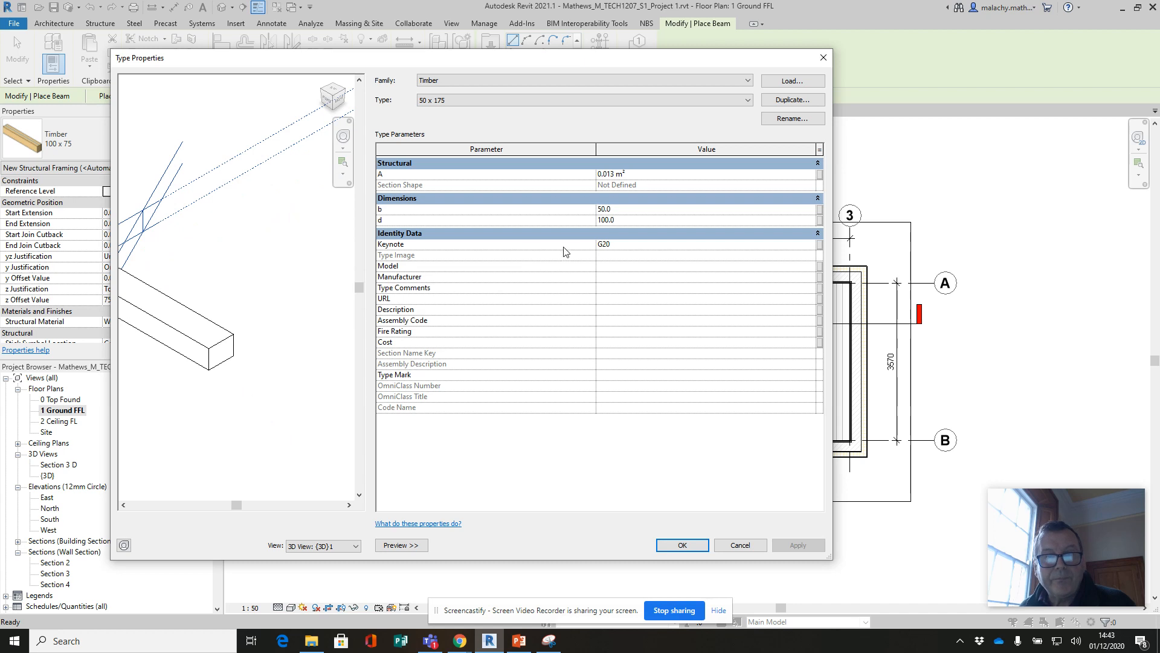
left_click(682, 546)
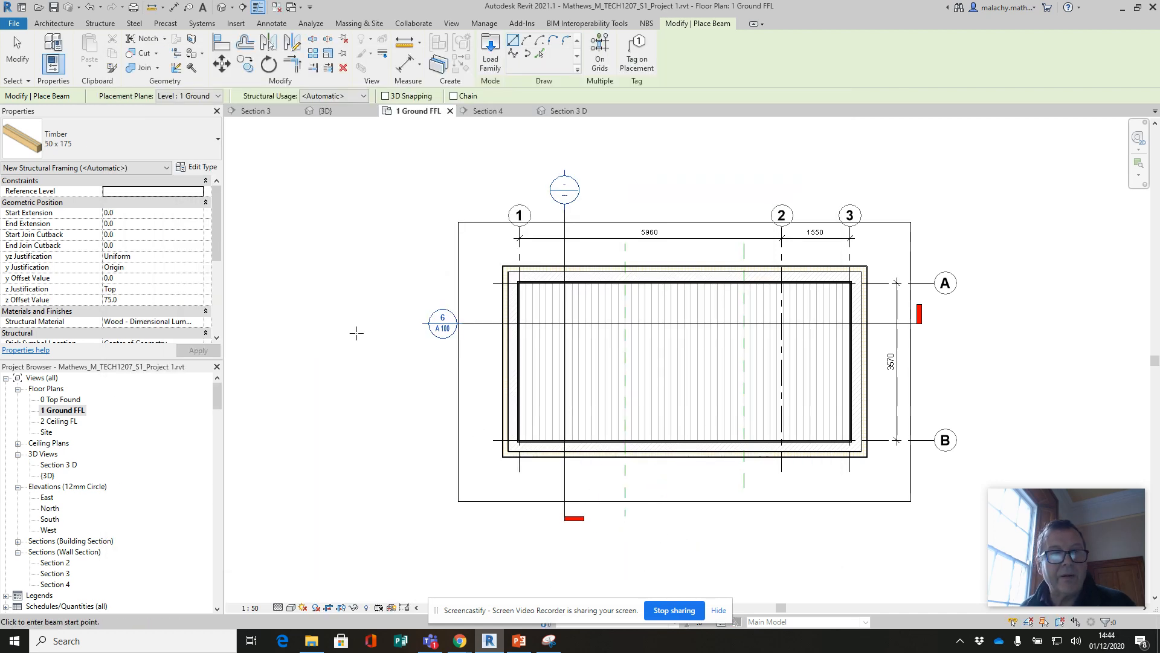
Step: Set the 50 x 175 timber type's d dimension to 175 and check its profile in the 3D preview
left_click(196, 167)
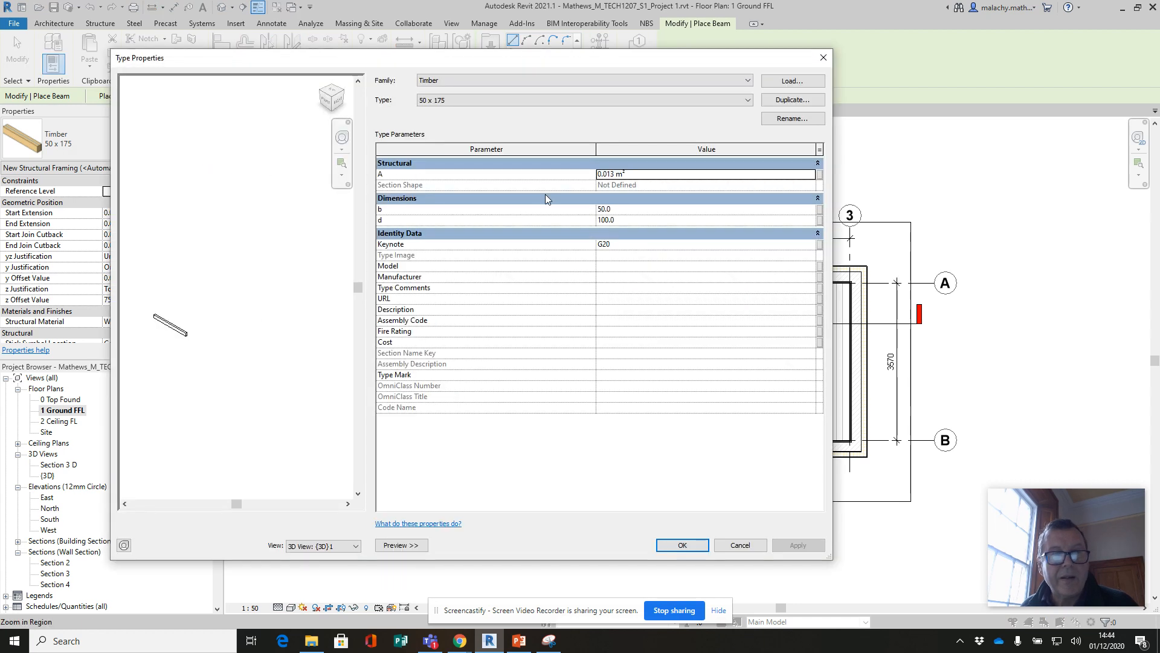
left_click(611, 220)
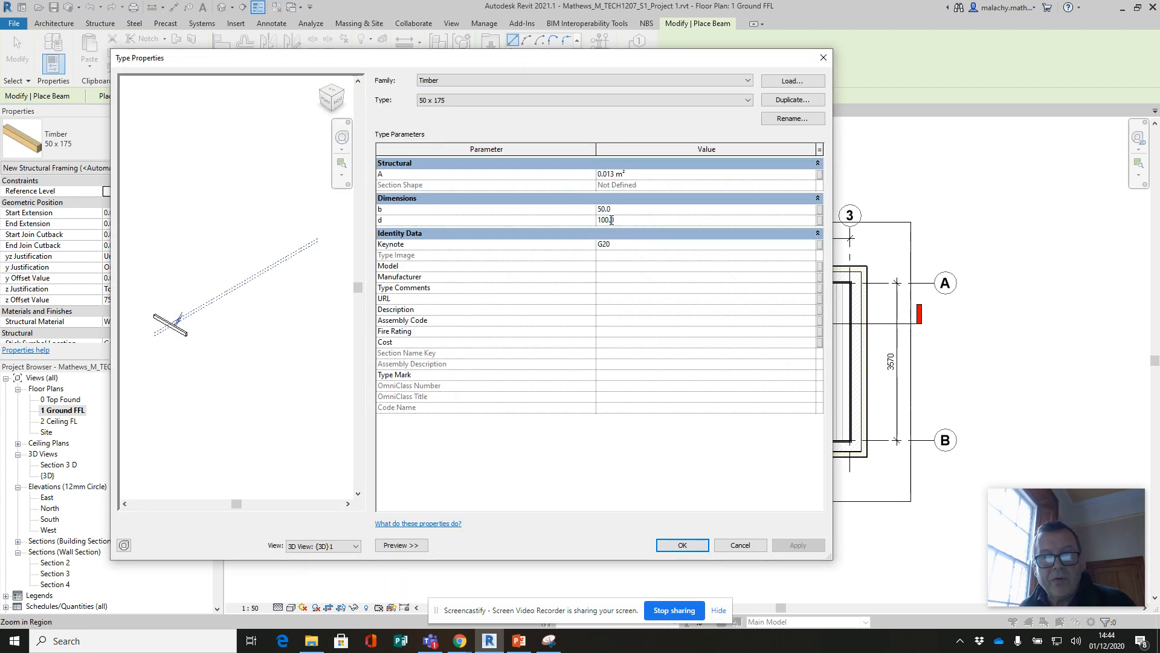
key("BackSpace")
key("BackSpace")
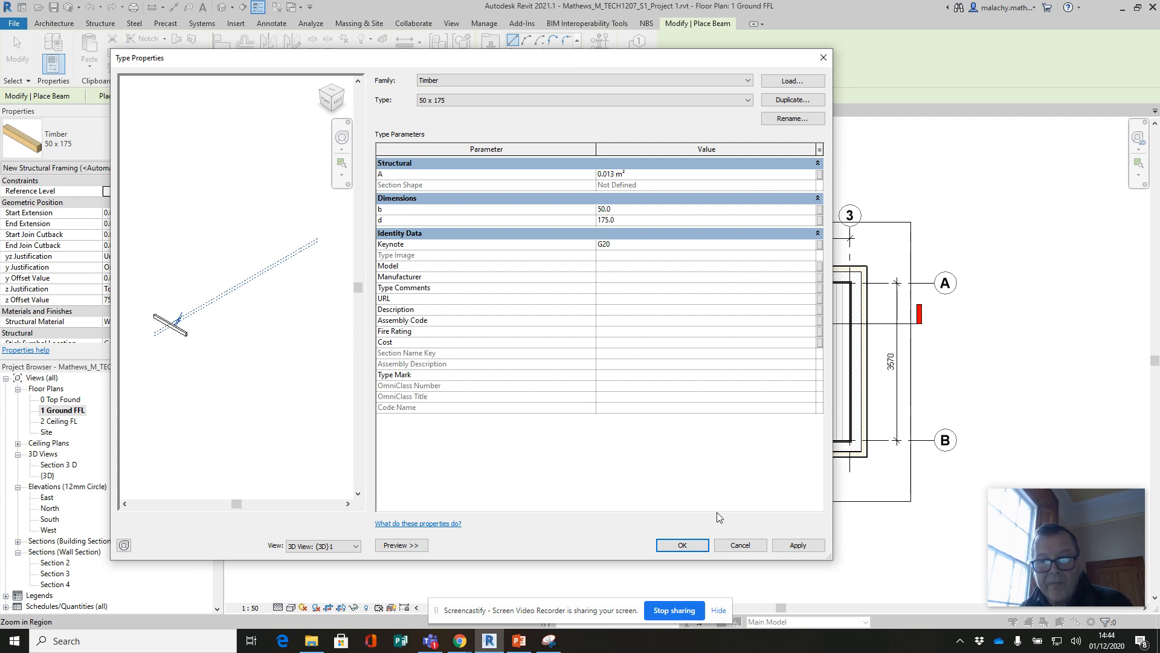
left_click(798, 544)
scroll(184, 338, "up", 1)
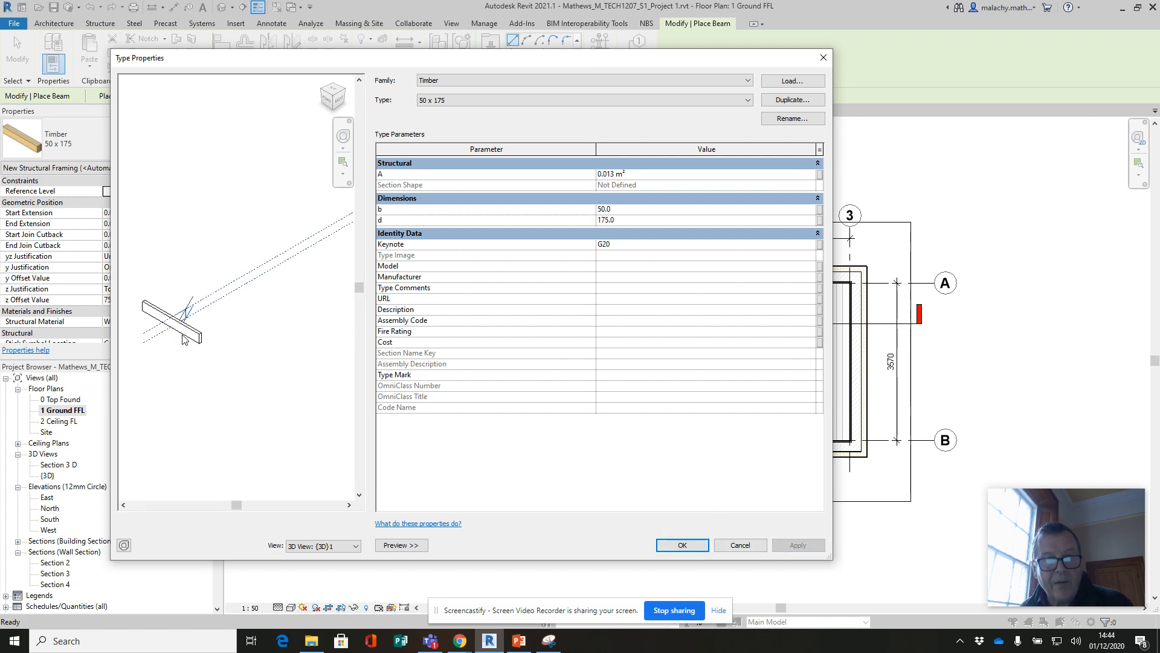
scroll(185, 338, "up", 3)
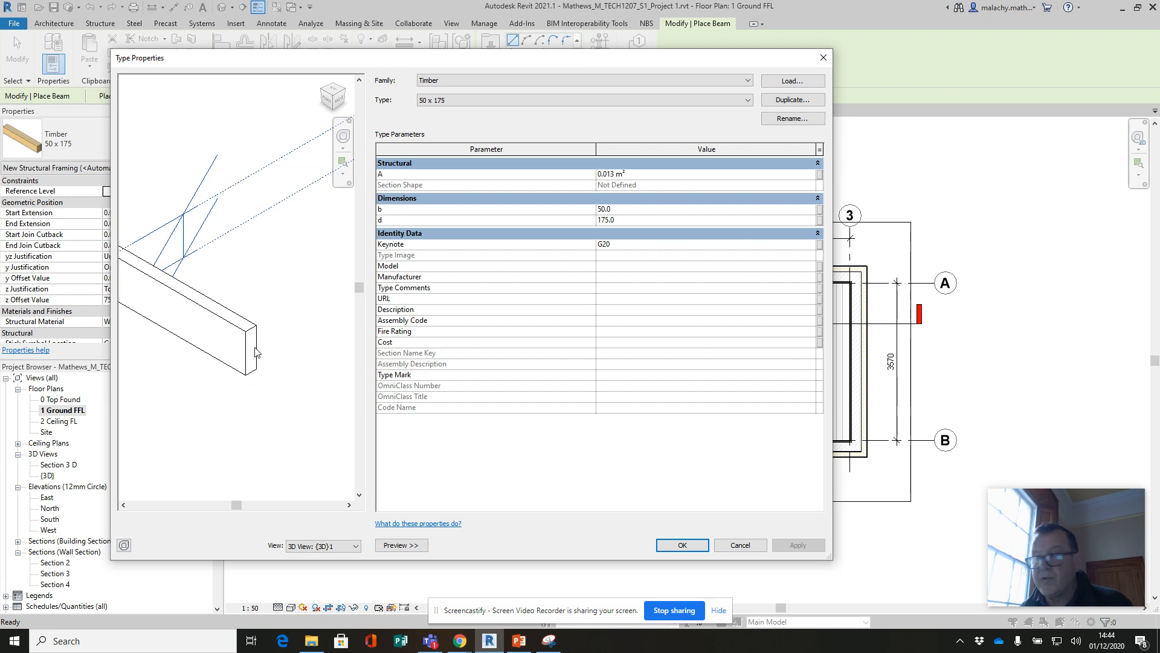
left_click(682, 544)
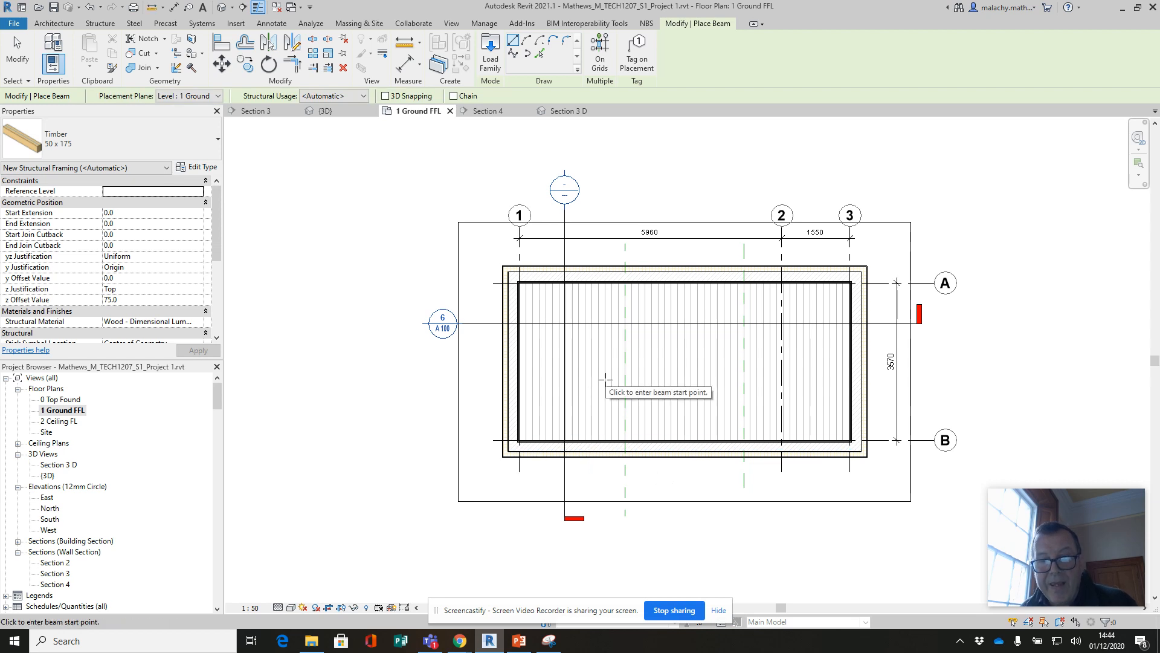
Step: Place a 50 x 175 joist with z offset 225, about 7470 mm long, from grid 1 to grid 3 just inside the grid A wall
left_click(118, 299)
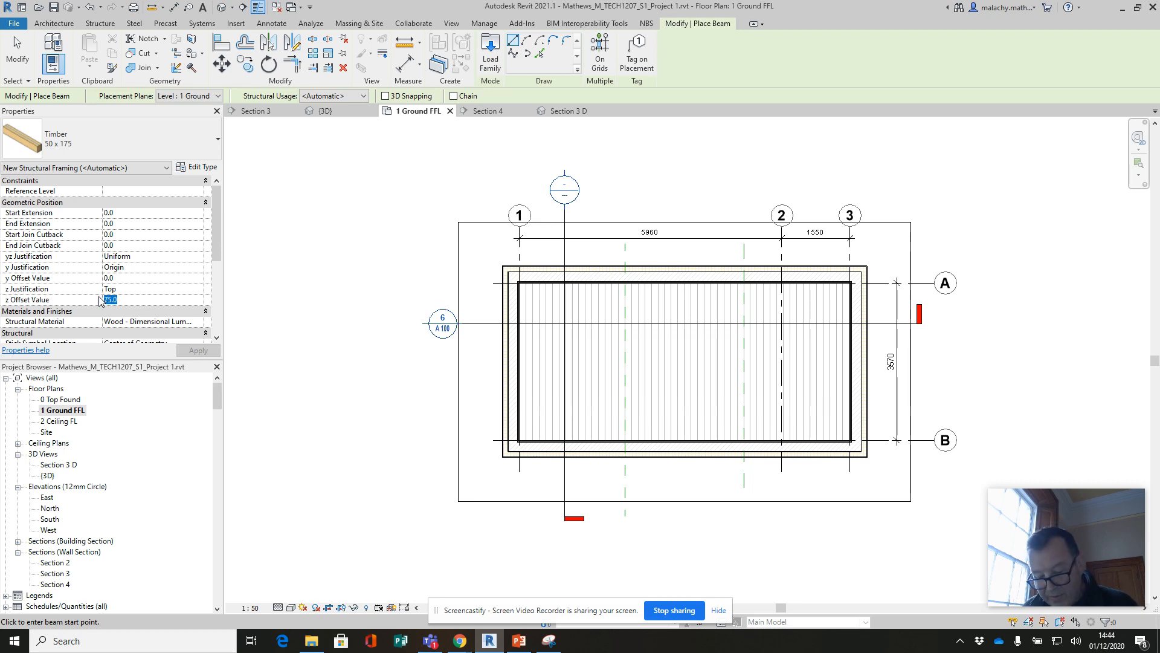
type("22")
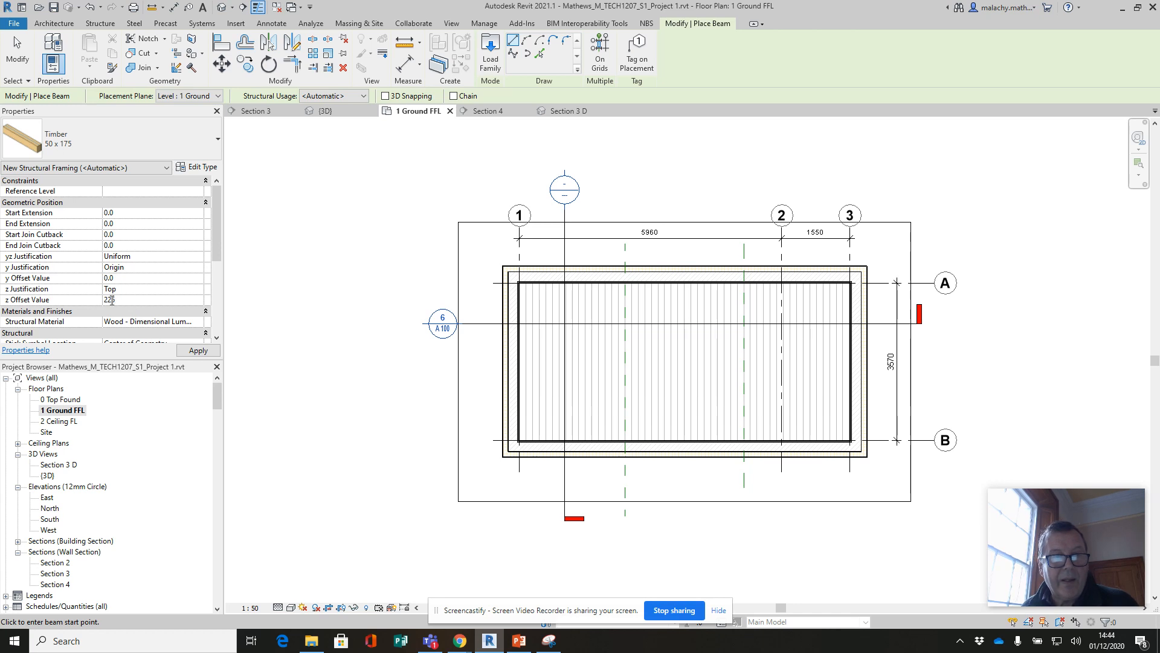
type("5")
scroll(505, 309, "up", 5)
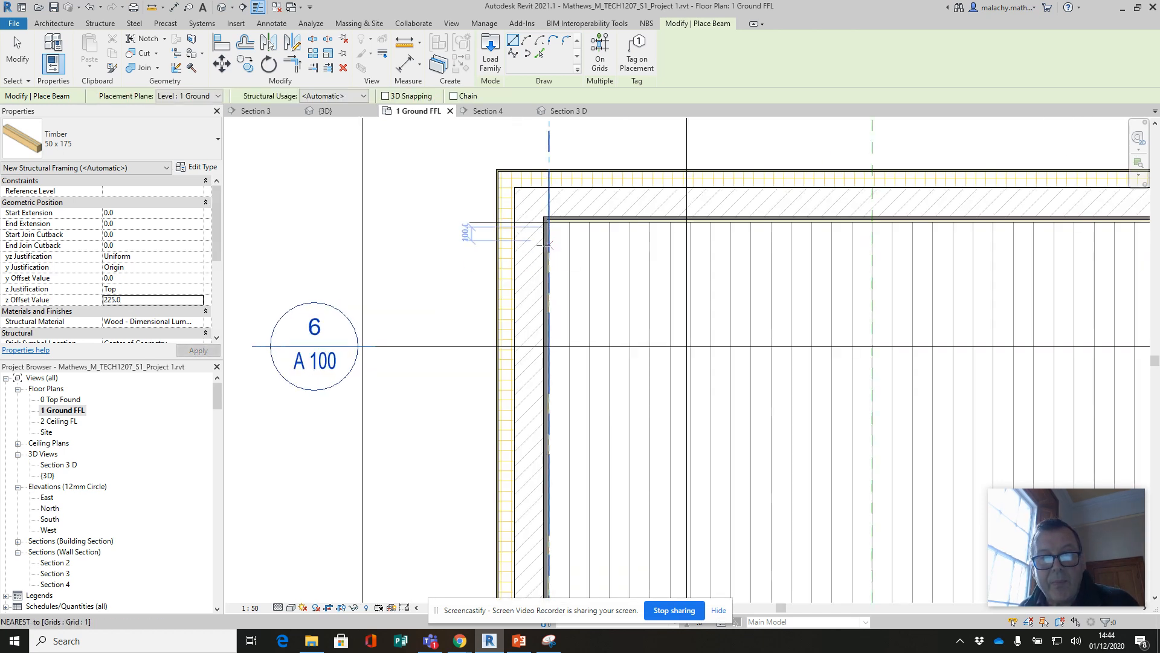
left_click(548, 244)
scroll(635, 252, "down", 5)
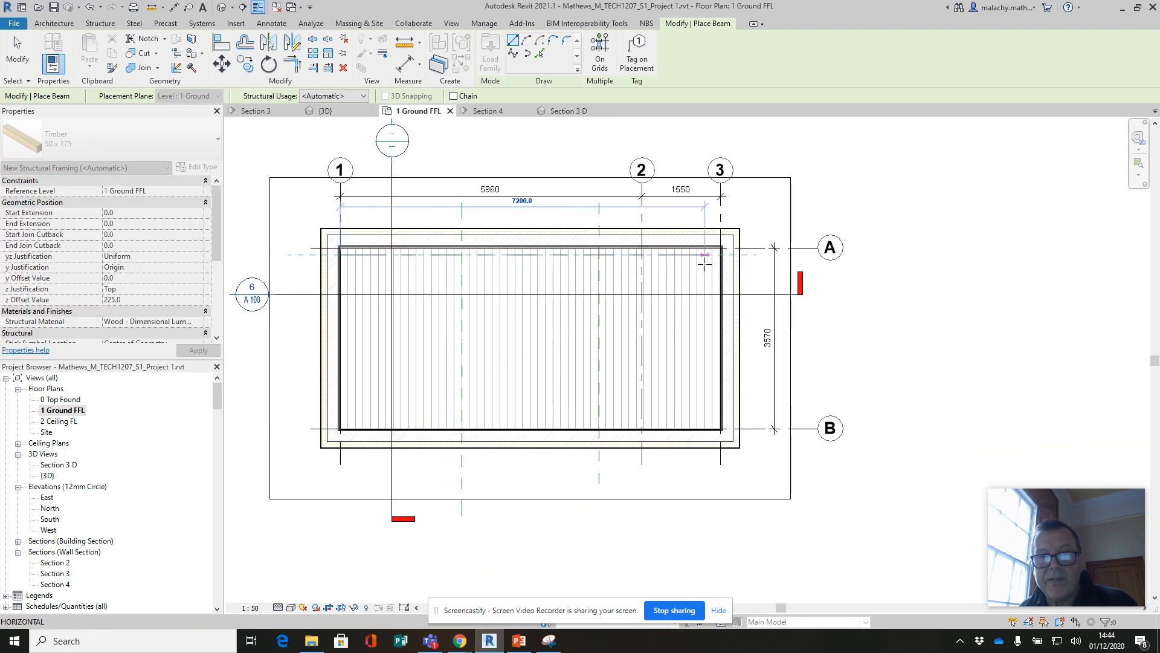
scroll(705, 260, "up", 2)
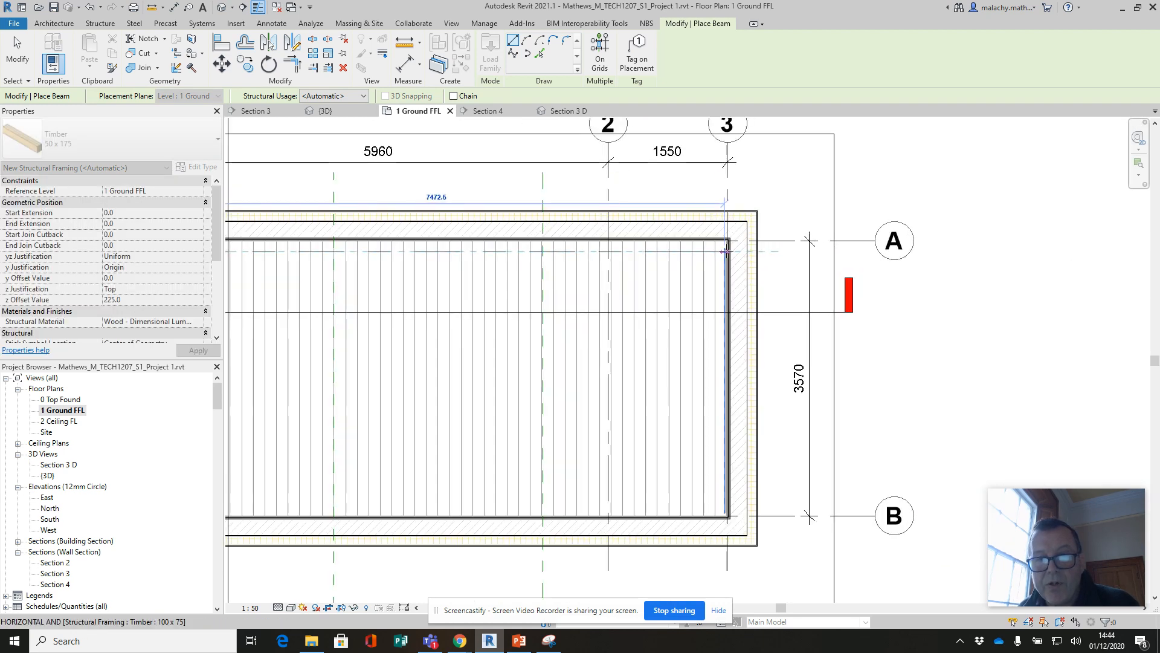
left_click(725, 251)
key("Escape")
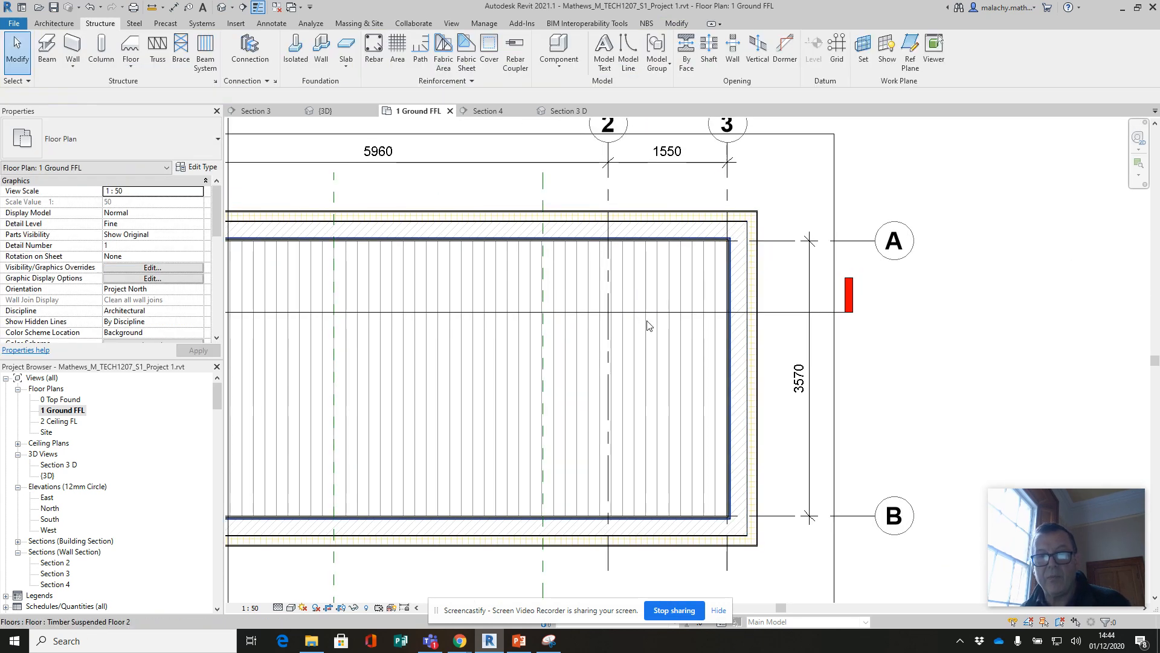
Step: In the Section 3 D view, pull the section box's long cut face inward close to the far wall and inspect the floor timbers there
left_click(564, 111)
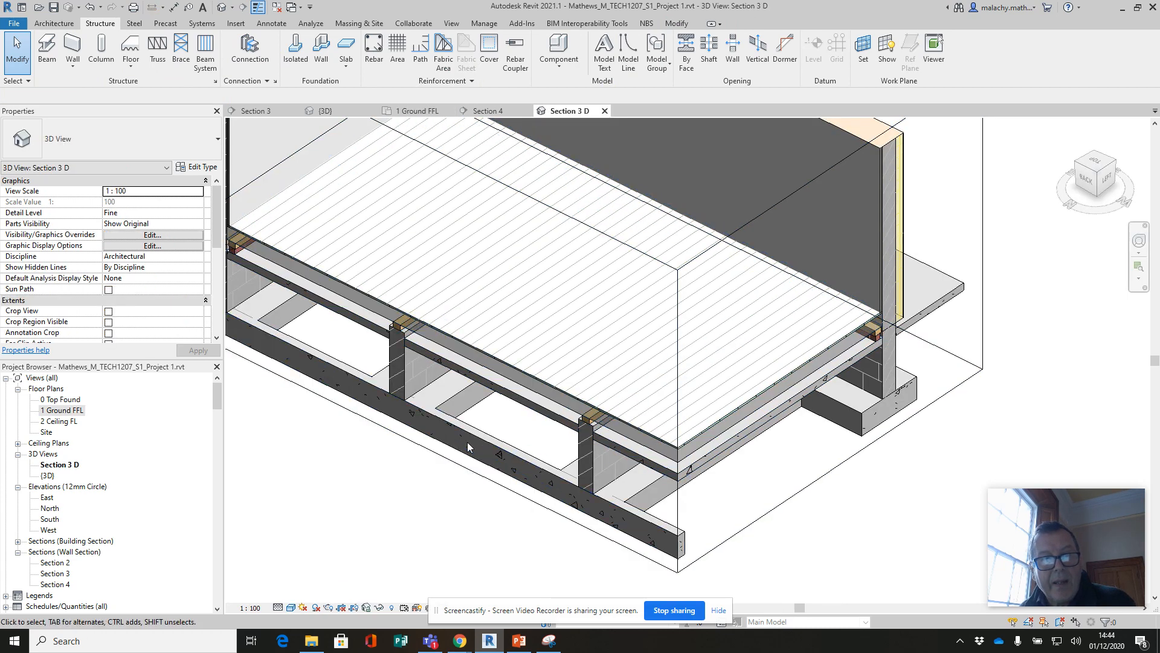
middle_click_drag(477, 427, 704, 305, "shift")
scroll(705, 305, "down", 1)
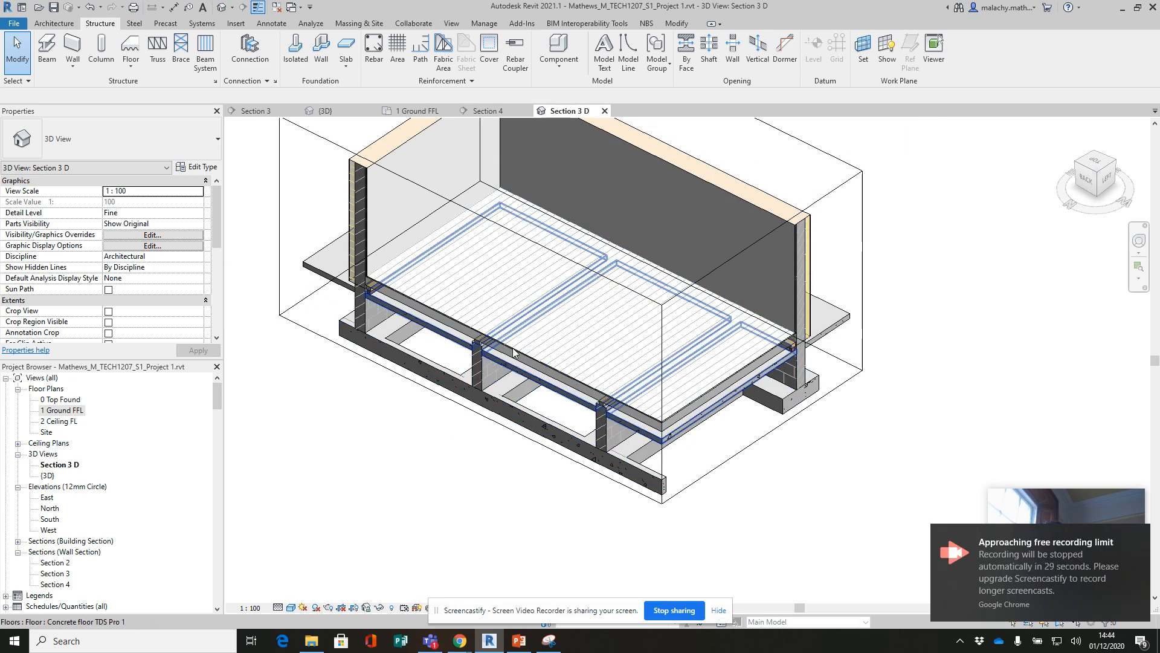
left_click(607, 279)
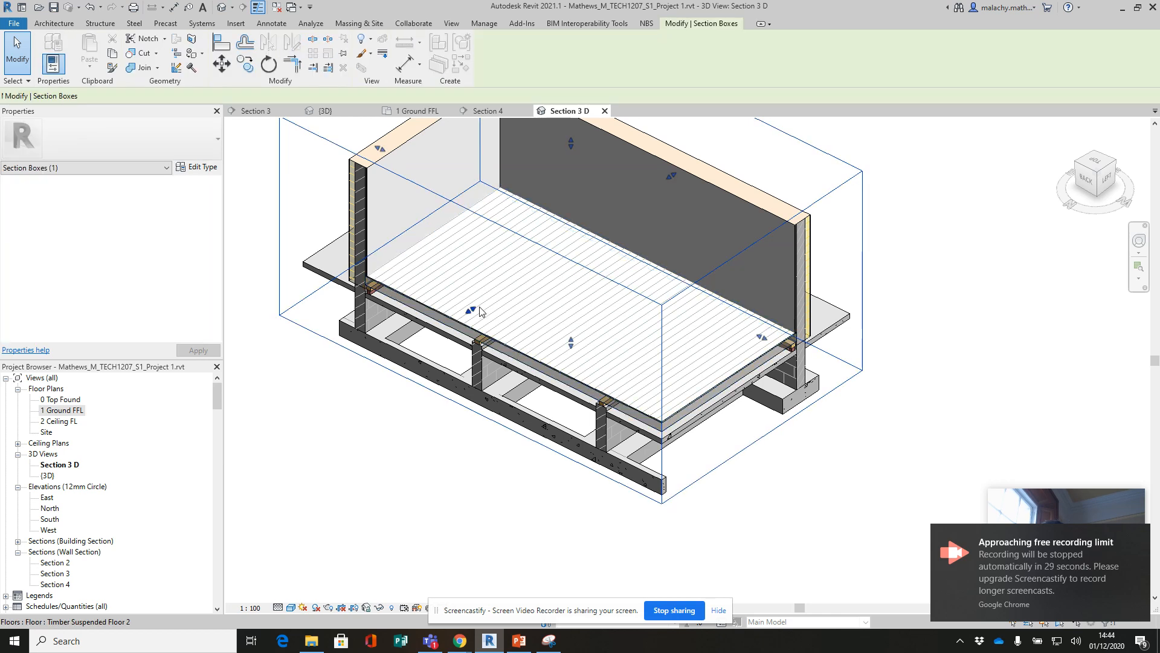
left_click_drag(543, 262, 594, 228)
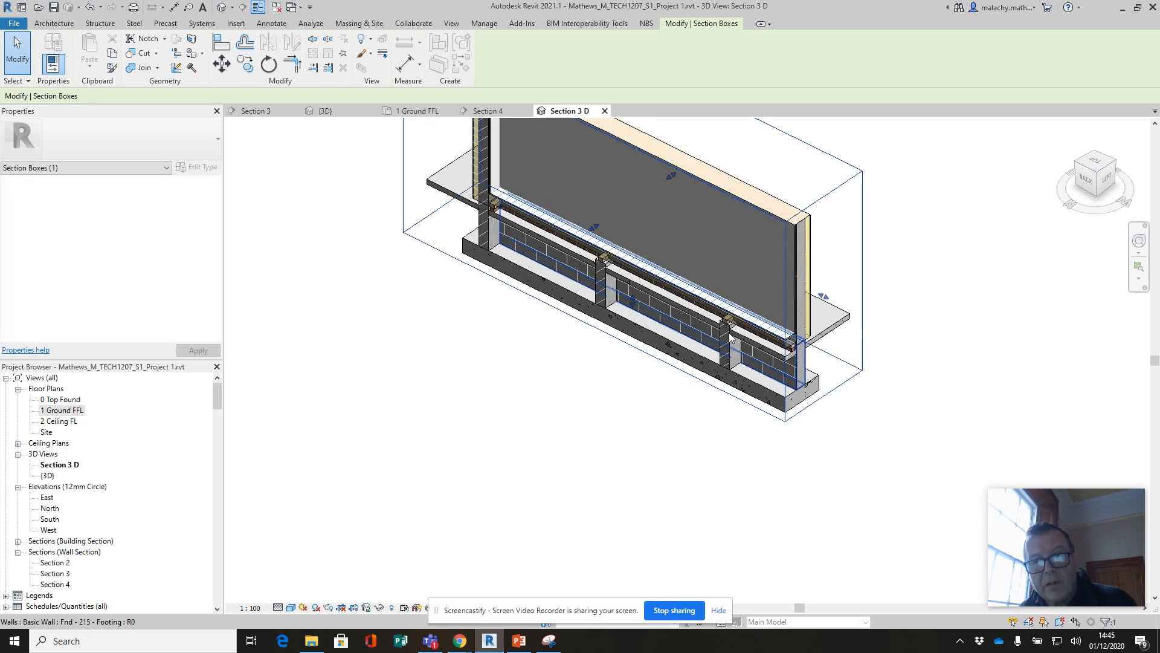
scroll(731, 339, "up", 5)
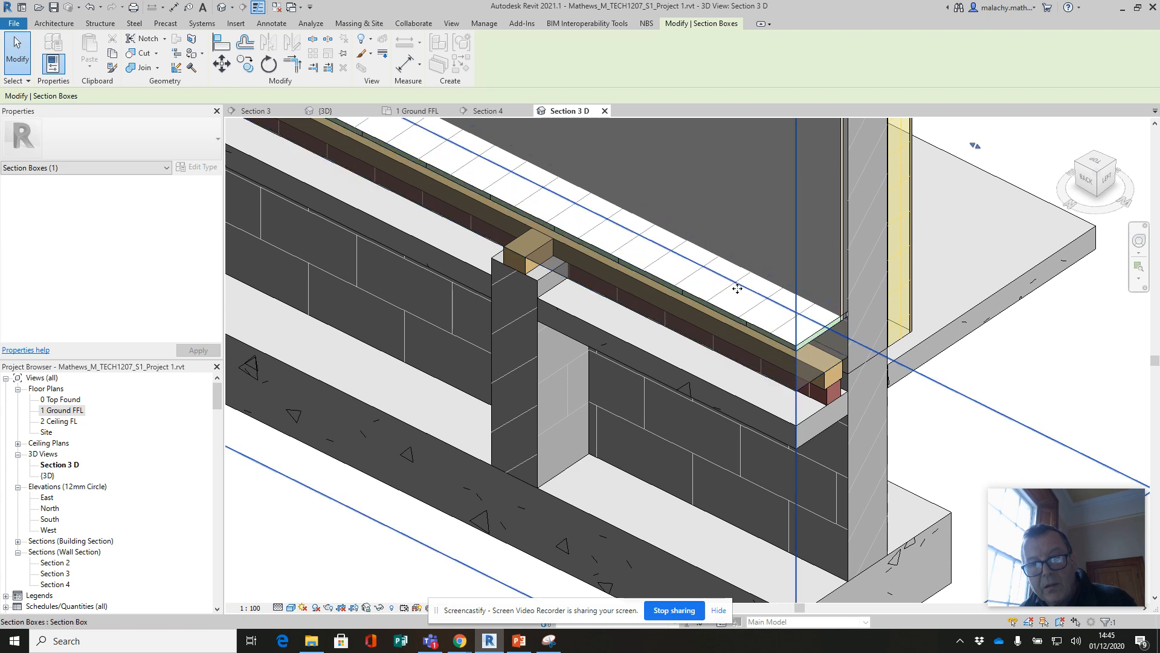
scroll(743, 284, "down", 7)
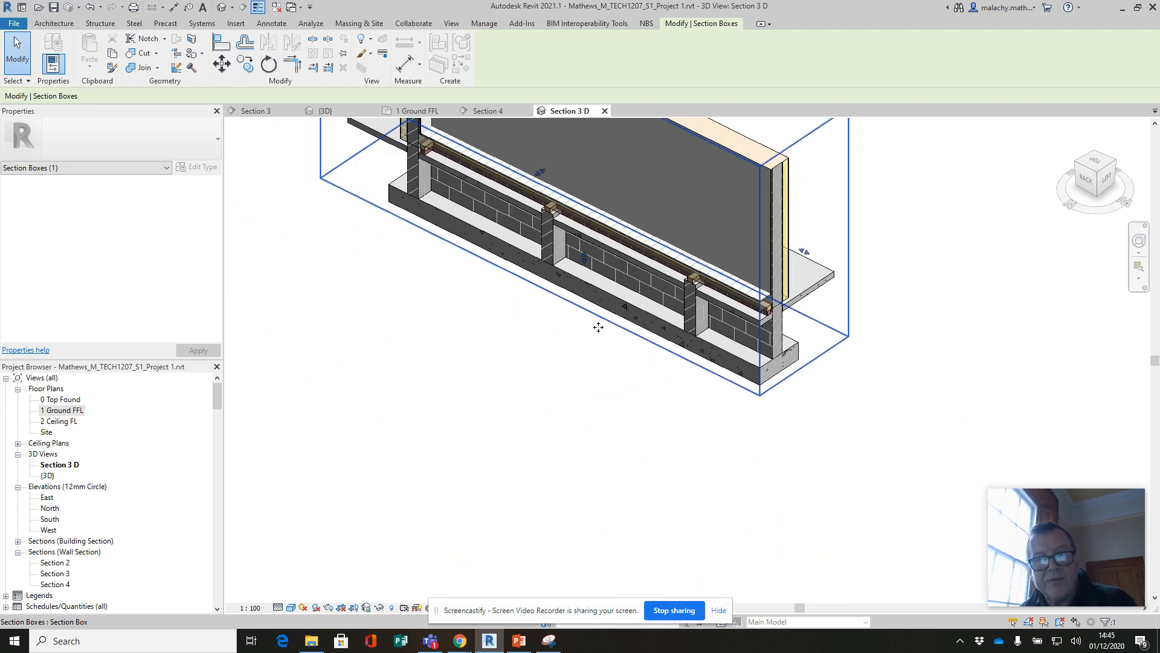